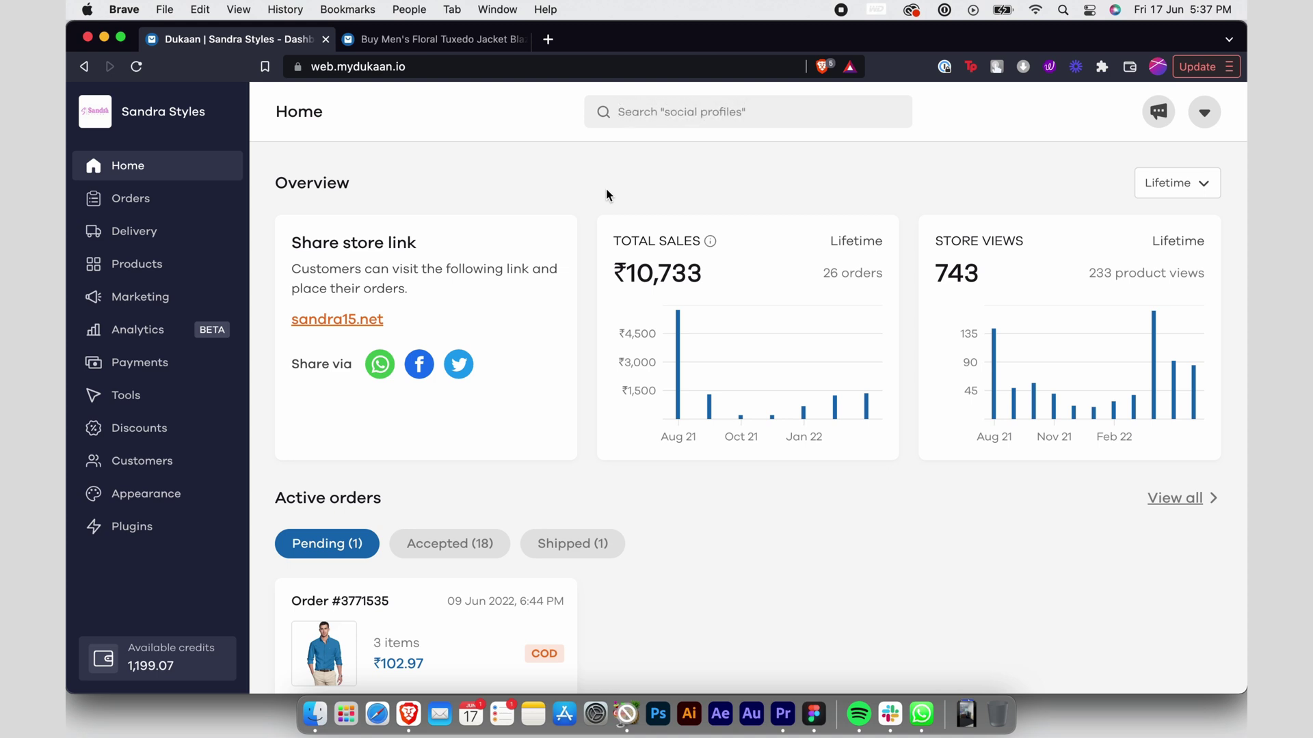
- From the Discounts page, begin a new Percentage discount coupon
{"action": "left_click", "coordinate": [188, 434]}
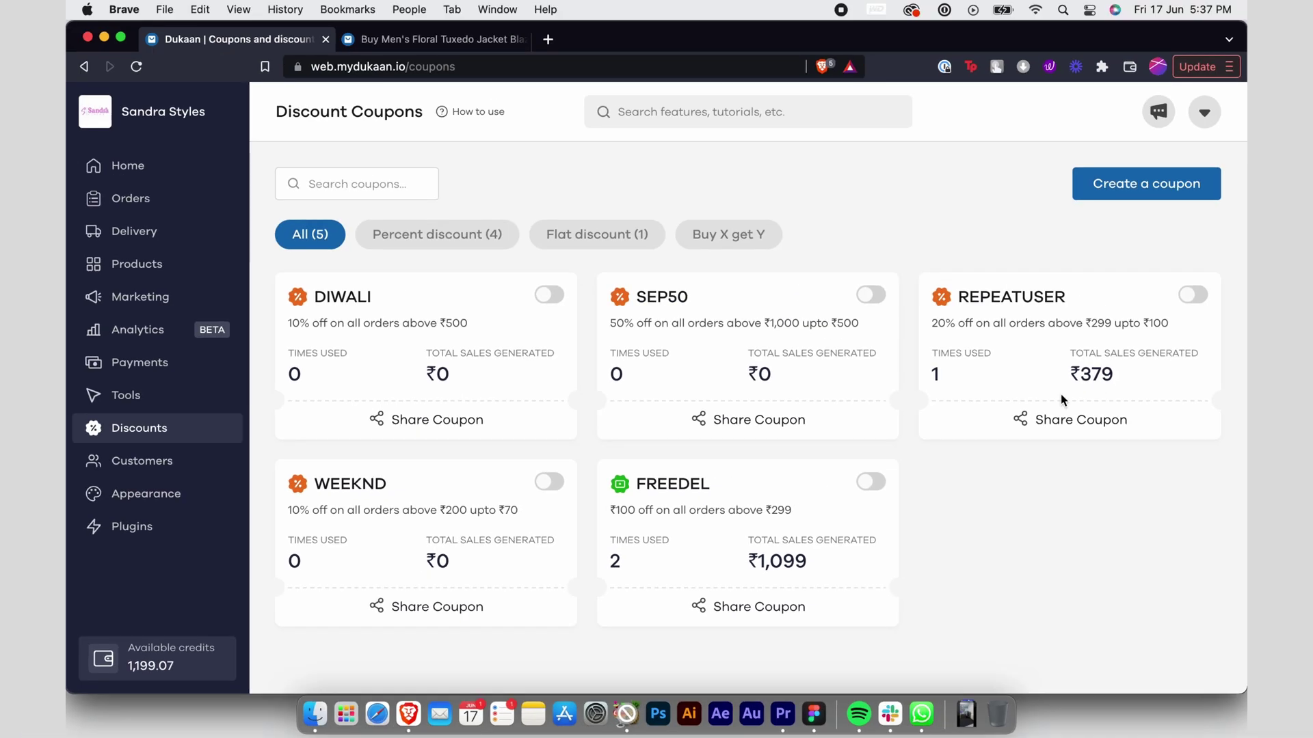
{"action": "left_click", "coordinate": [1108, 202]}
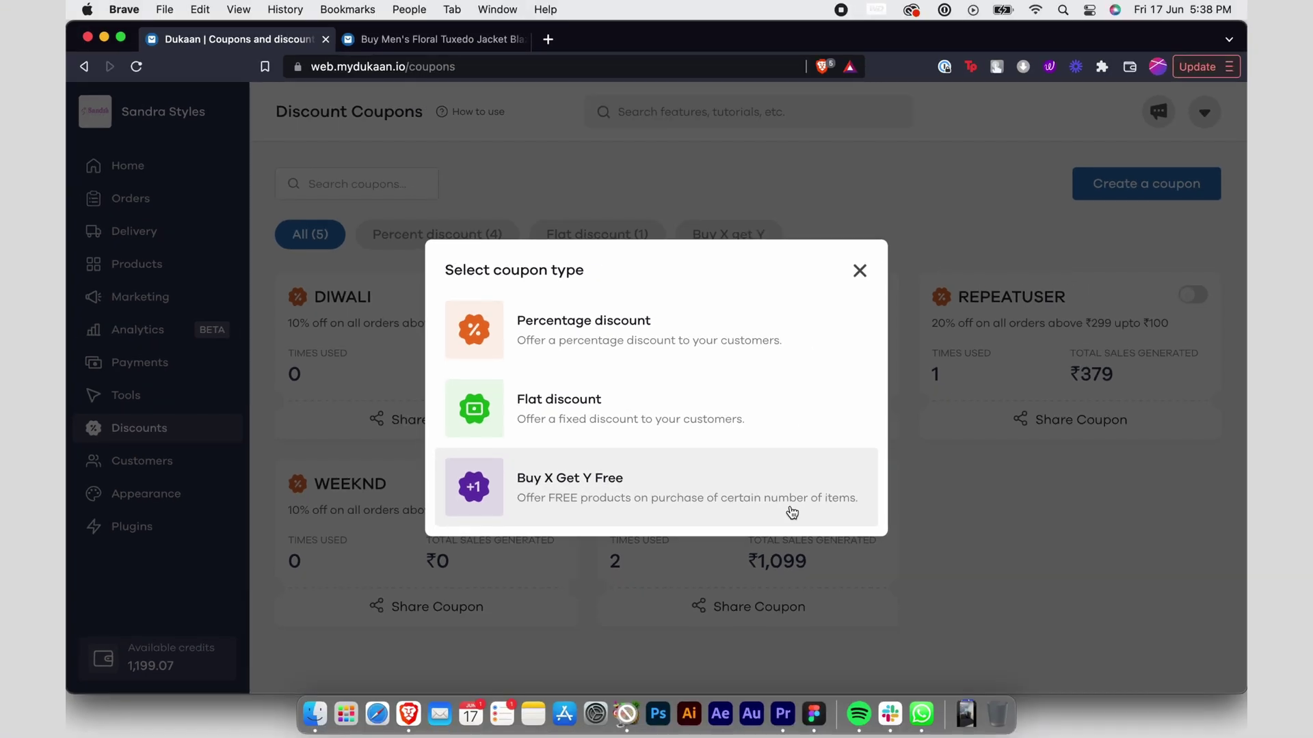
{"action": "left_click", "coordinate": [693, 345]}
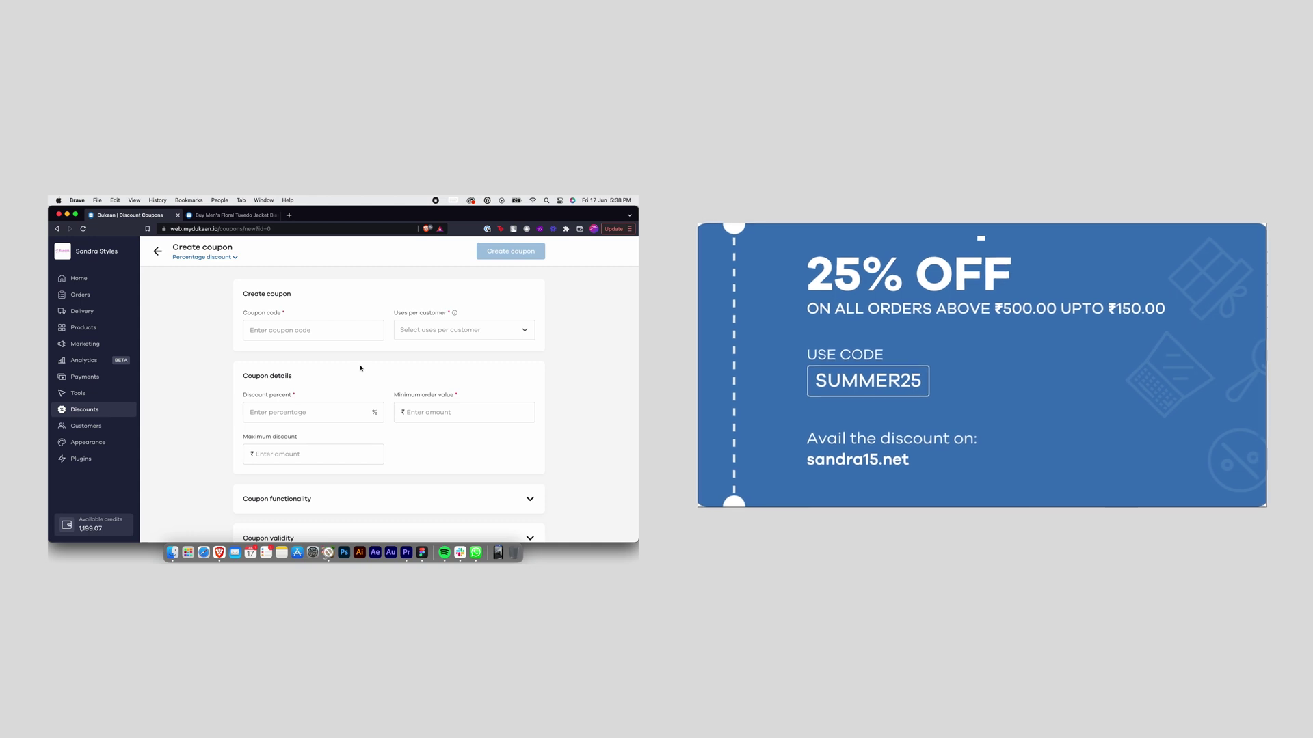
- Enter coupon code SUMMER25 and set uses per customer to Unlimited
{"action": "left_click", "coordinate": [332, 331]}
{"action": "type", "text": "SUMMER"}
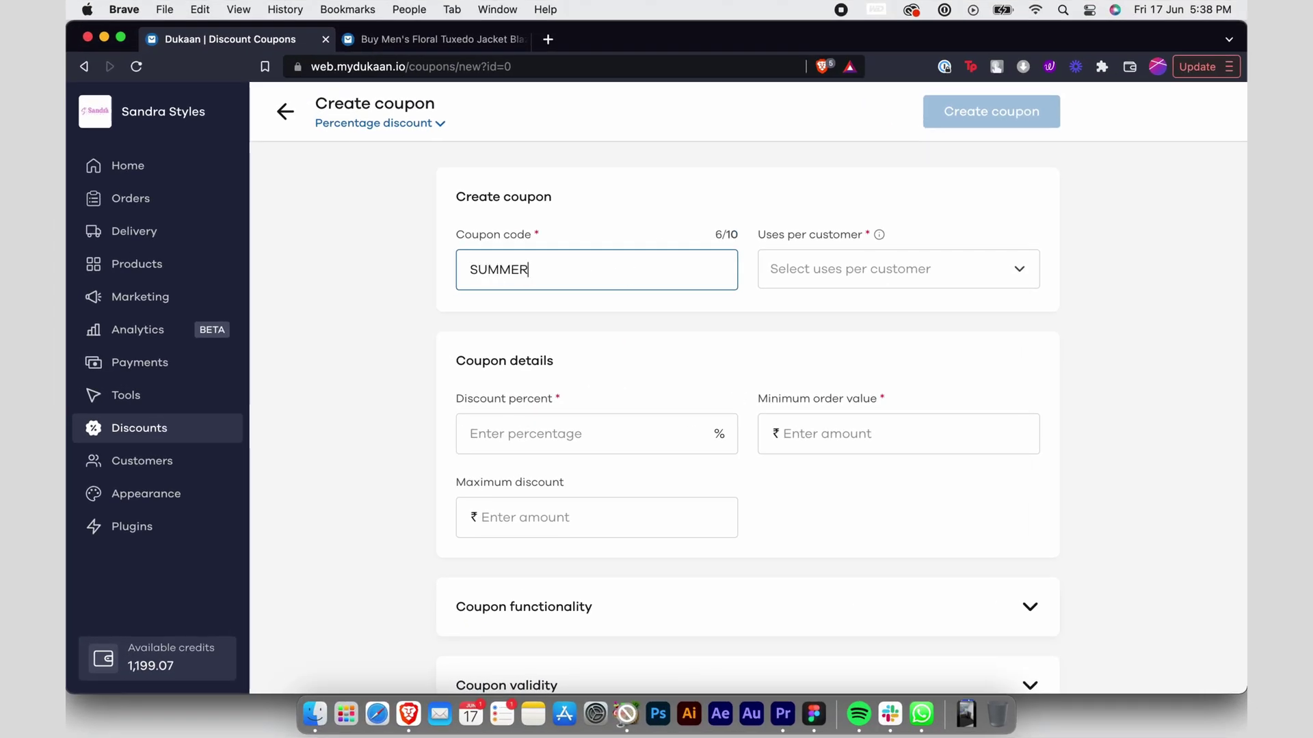
{"action": "type", "text": "25"}
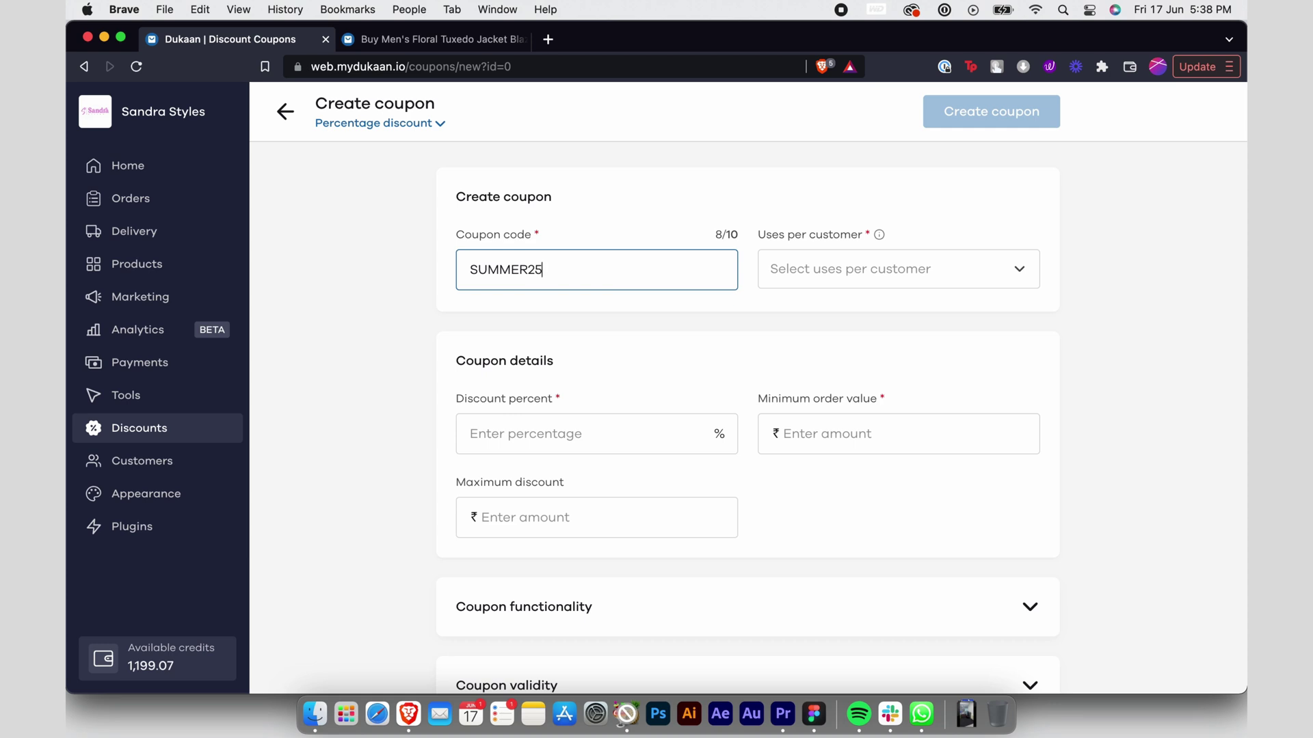
{"action": "left_click", "coordinate": [889, 271]}
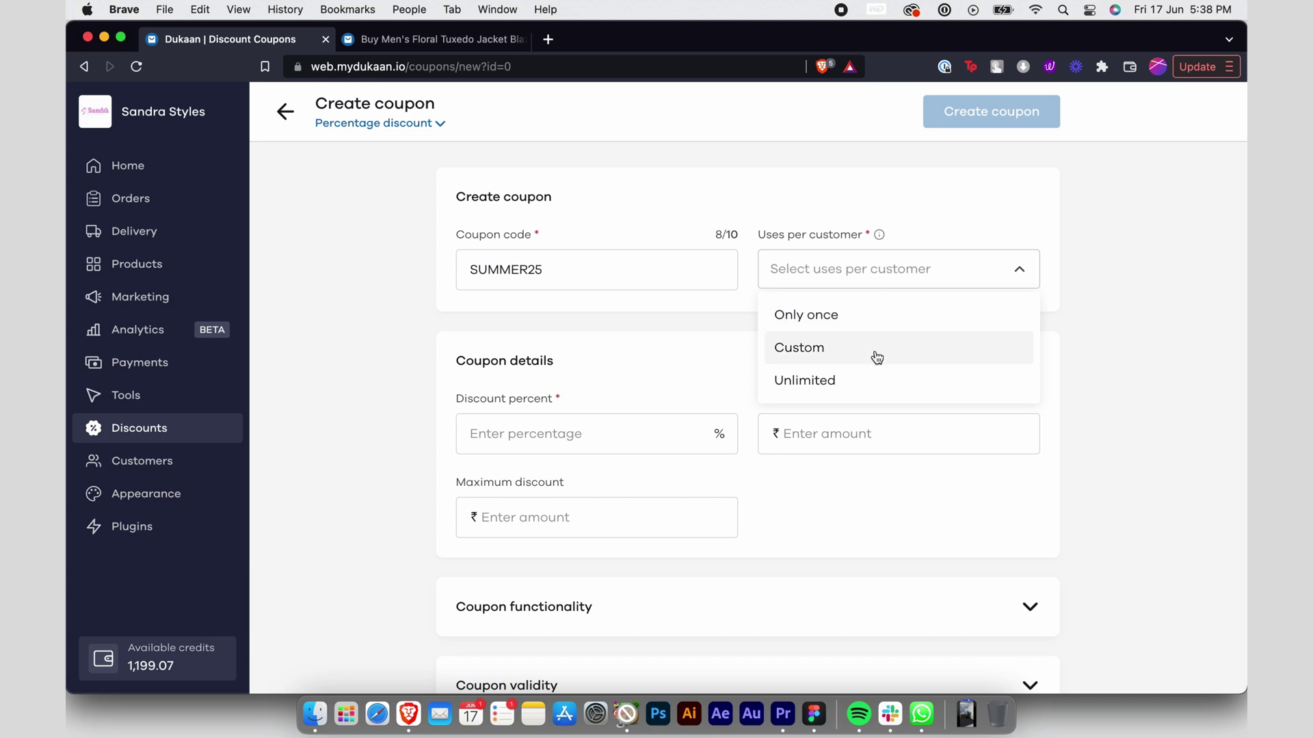
{"action": "left_click", "coordinate": [877, 389]}
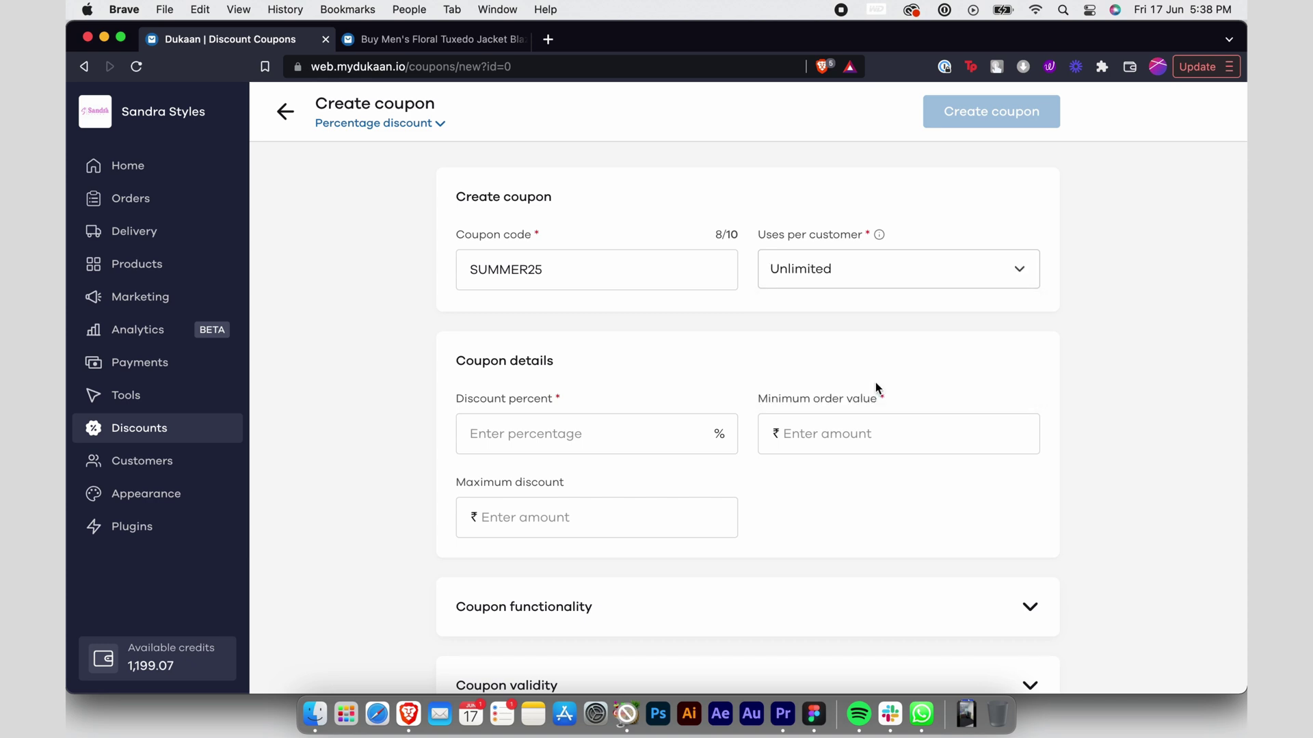
- Enter a 25% discount, ₹500 minimum order value and ₹150 maximum discount
{"action": "left_click", "coordinate": [587, 432]}
{"action": "type", "text": "25"}
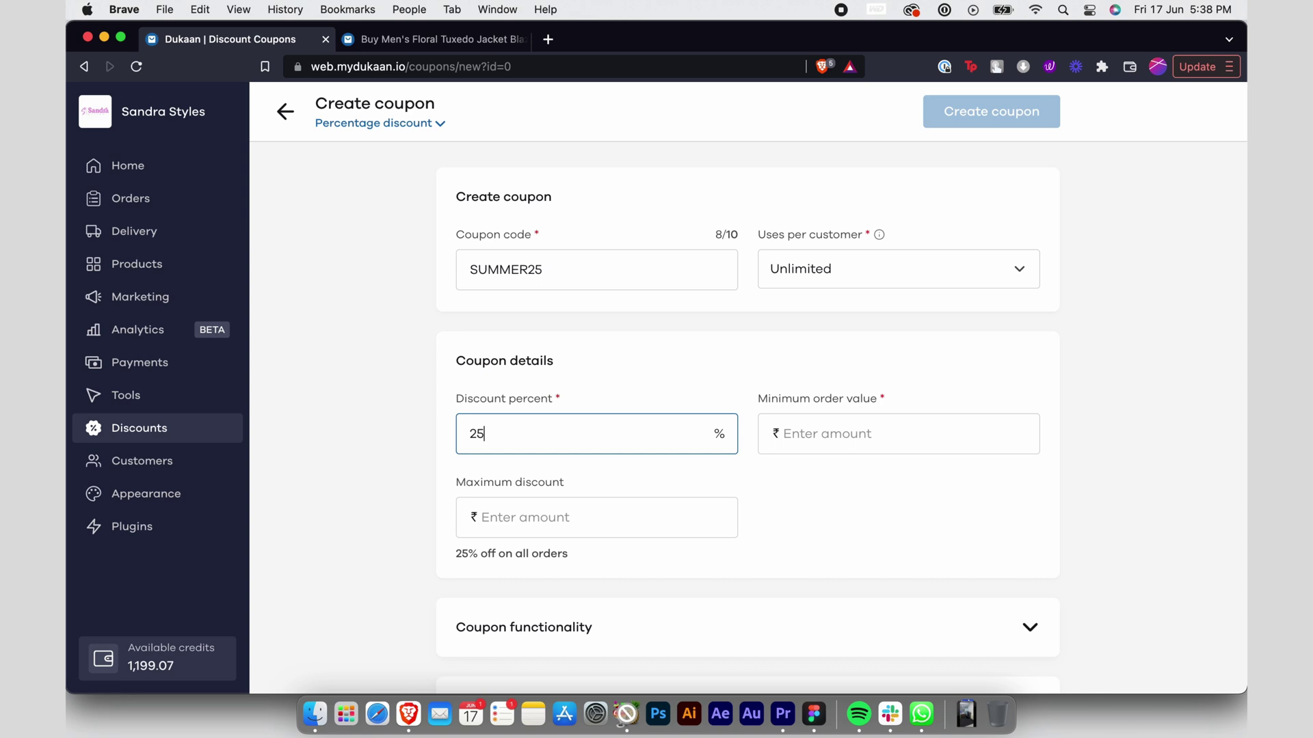
{"action": "key", "text": "Tab"}
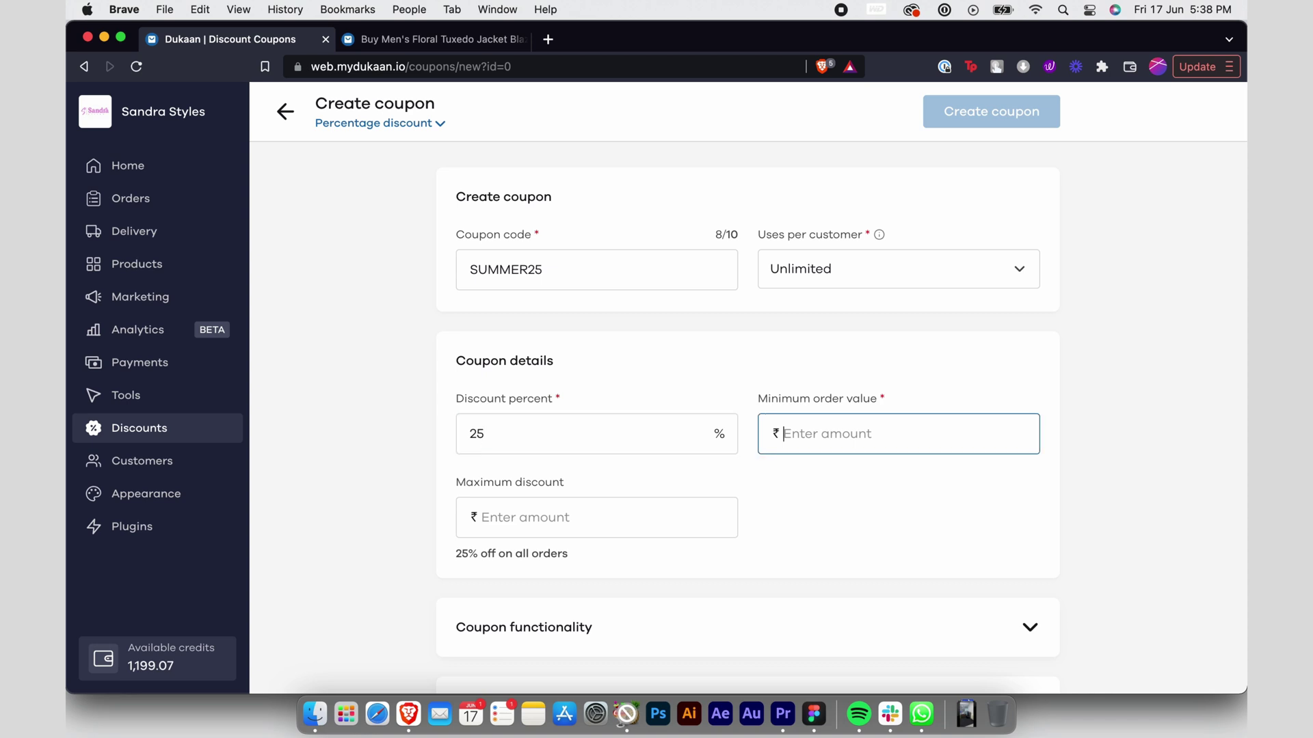
{"action": "type", "text": "500"}
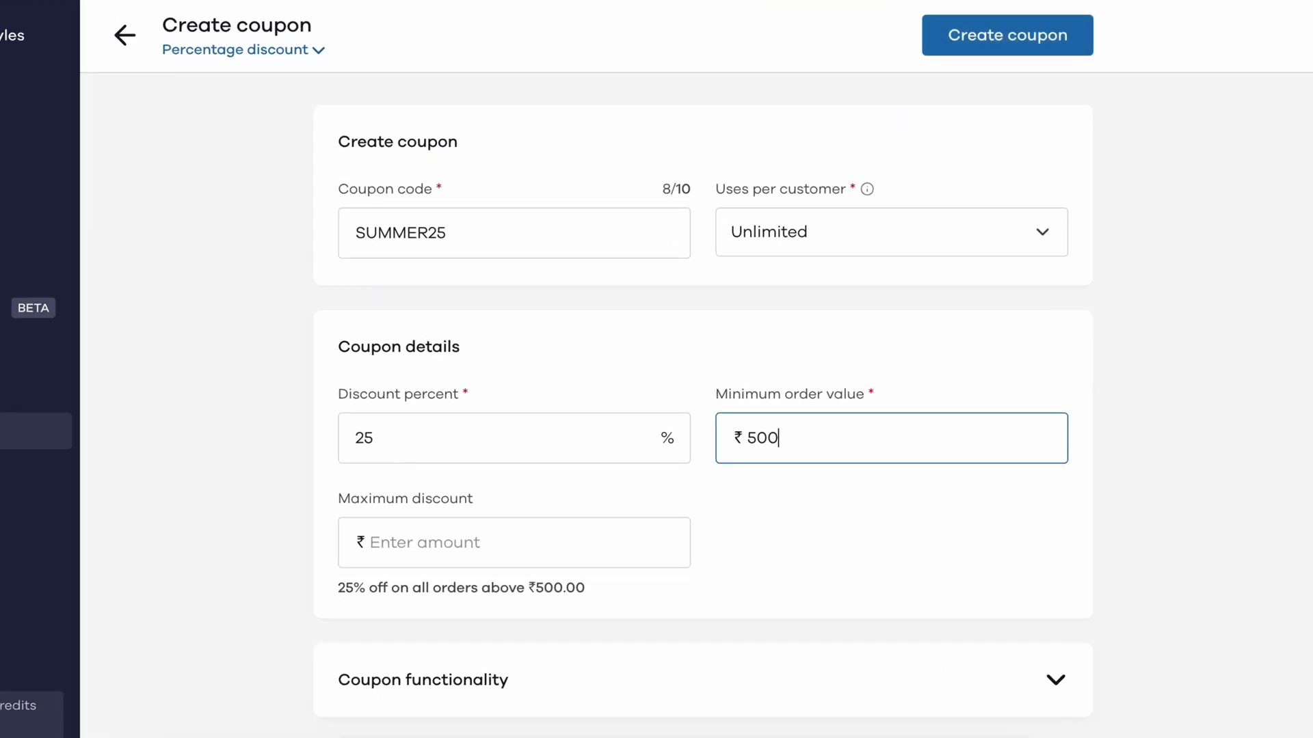
{"action": "key", "text": "Tab"}
{"action": "type", "text": "150"}
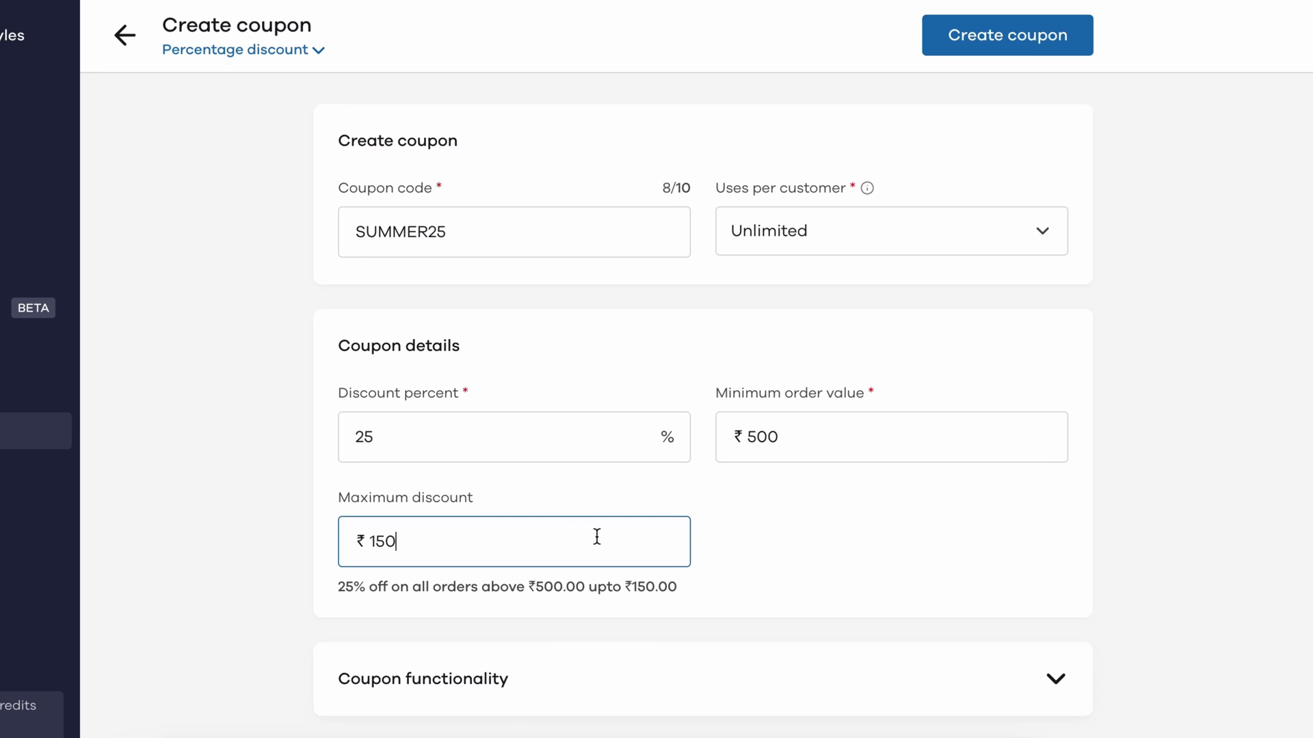
{"action": "scroll", "coordinate": [594, 537], "scroll_direction": "down", "scroll_amount": 2}
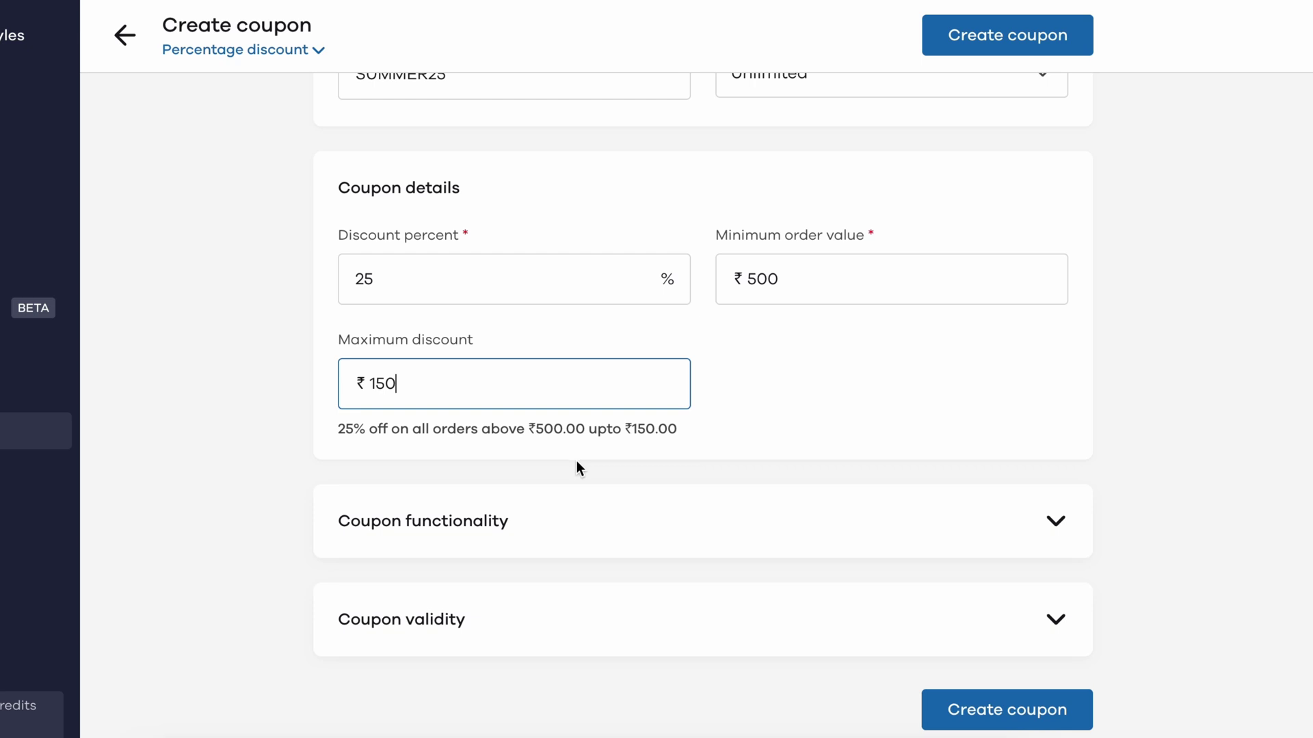
- Keep SUMMER25 visible to customers, with no online-payments-only restriction
{"action": "left_click", "coordinate": [581, 513]}
{"action": "scroll", "coordinate": [586, 517], "scroll_direction": "down", "scroll_amount": 1}
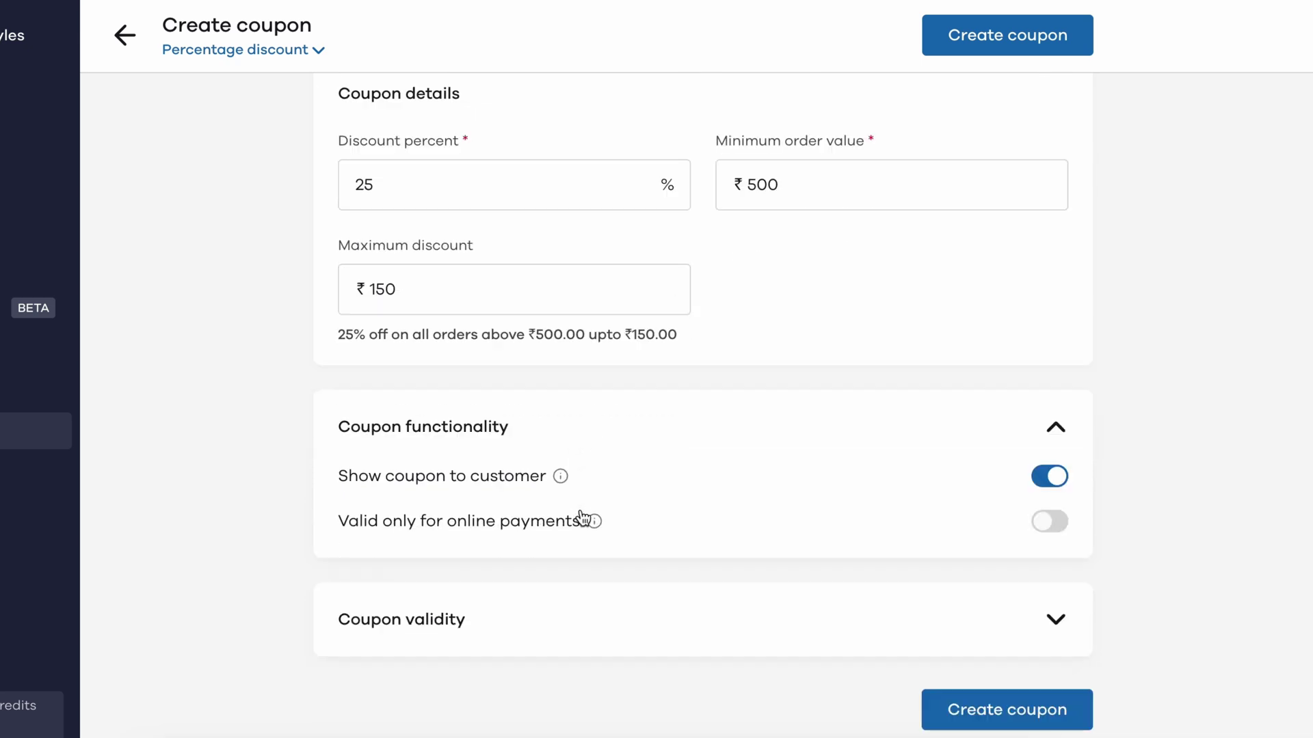
{"action": "left_click", "coordinate": [1059, 484]}
{"action": "left_click", "coordinate": [1065, 524]}
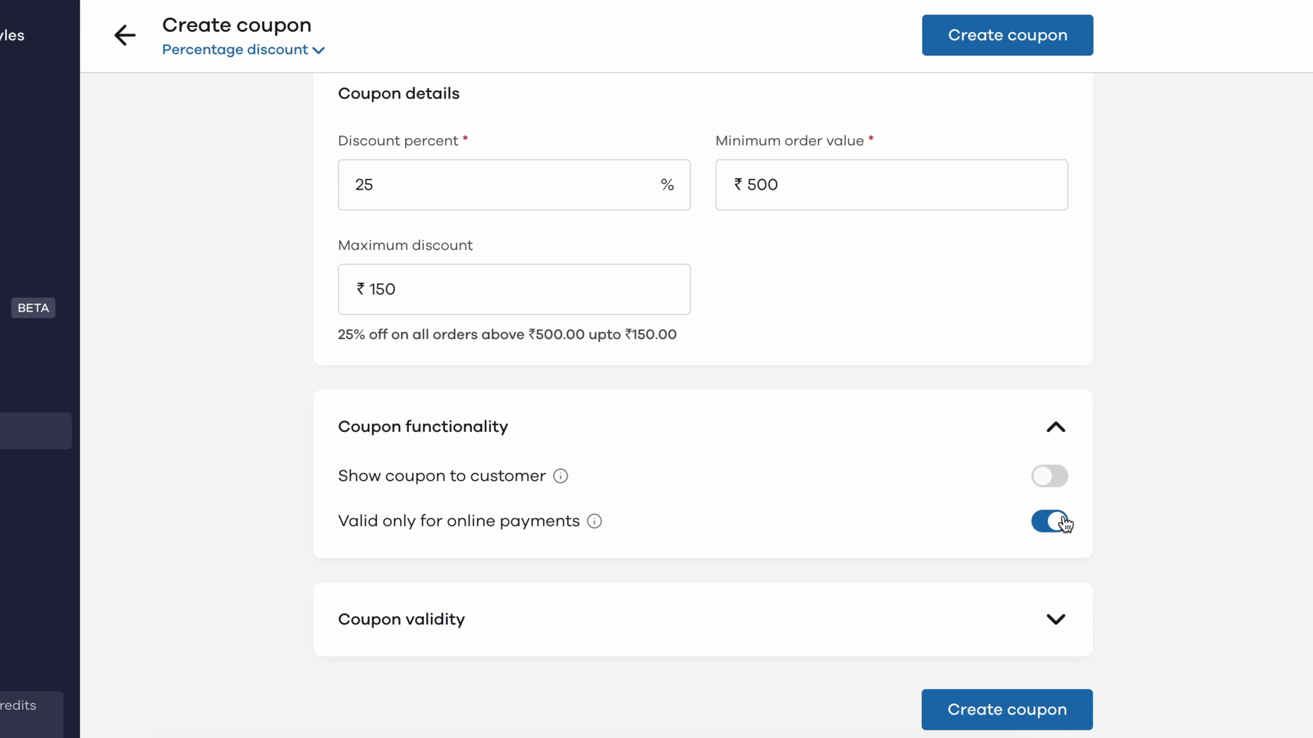
{"action": "left_click", "coordinate": [1064, 524]}
{"action": "left_click", "coordinate": [1056, 475]}
- Make SUMMER25 valid from 17 Jun 2022 05:38 PM to 18 Jun 2022 05:39 PM
{"action": "left_click", "coordinate": [847, 647]}
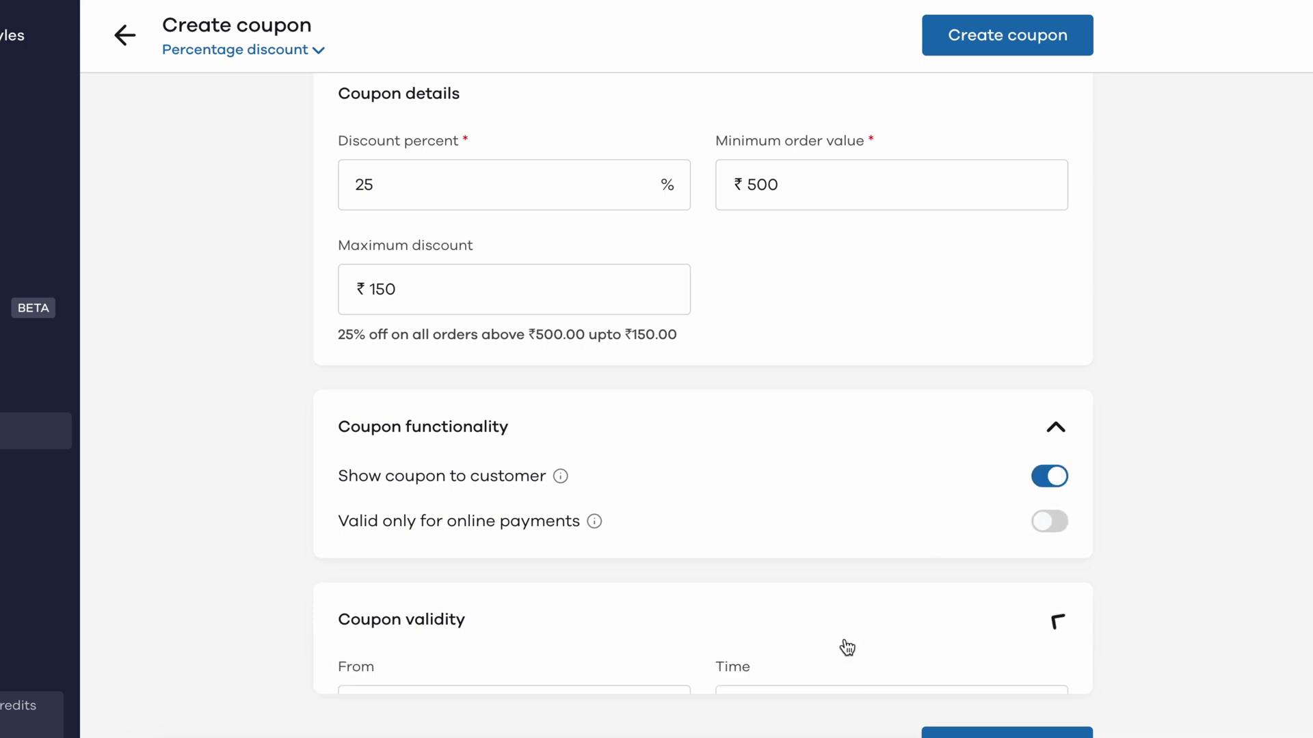
{"action": "scroll", "coordinate": [848, 648], "scroll_direction": "down", "scroll_amount": 2}
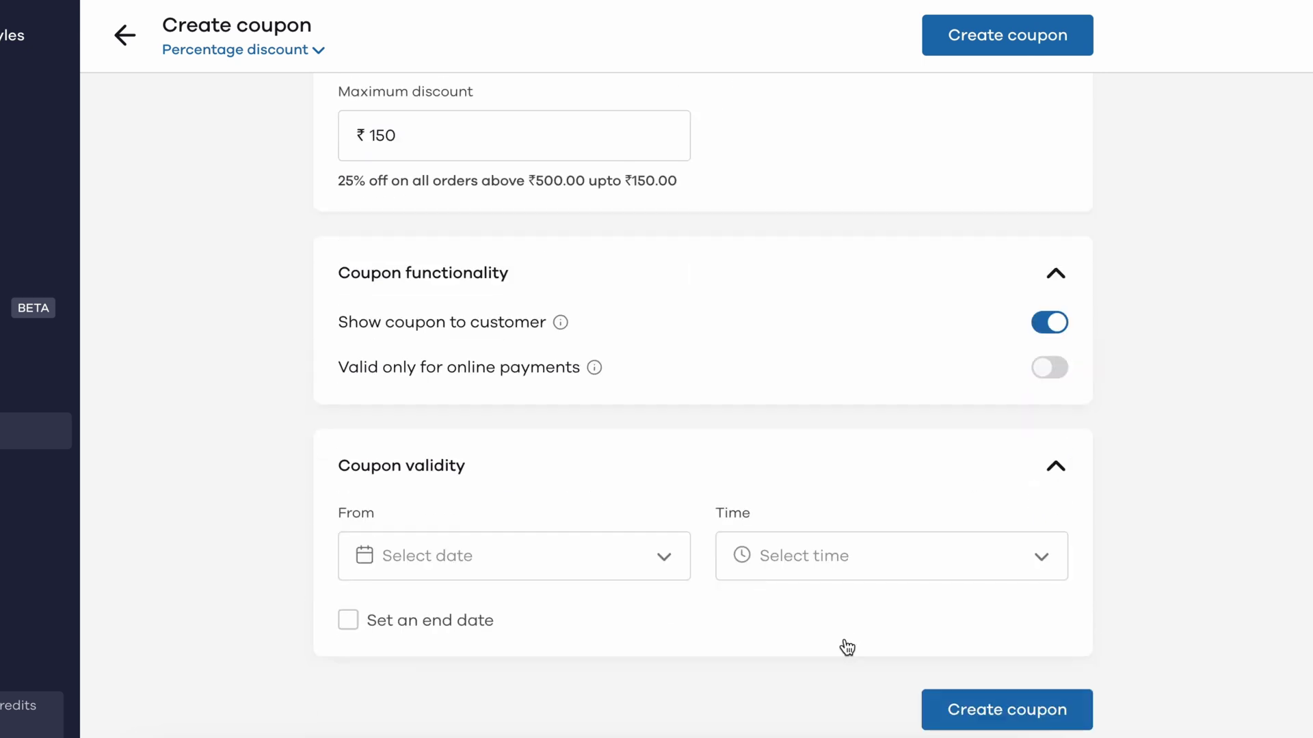
{"action": "left_click", "coordinate": [580, 559]}
{"action": "left_click", "coordinate": [795, 559]}
{"action": "left_click", "coordinate": [939, 493]}
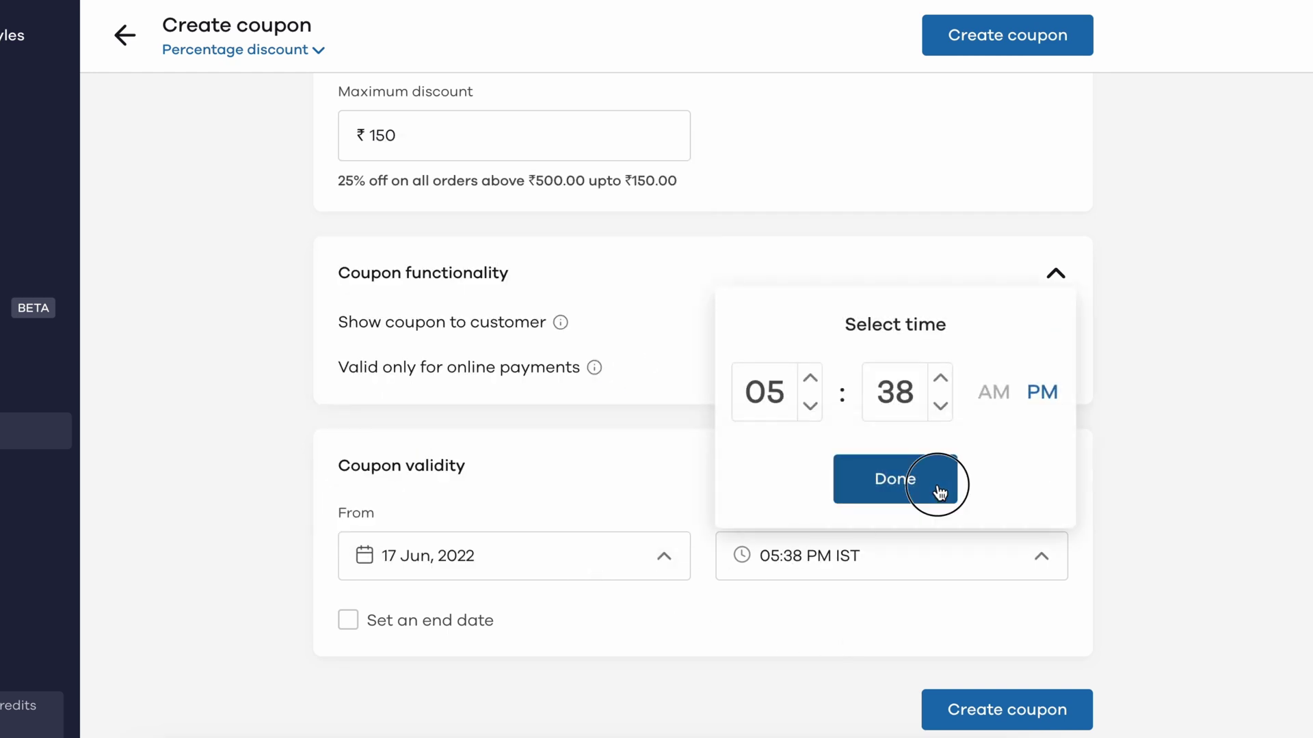
{"action": "left_click", "coordinate": [457, 624]}
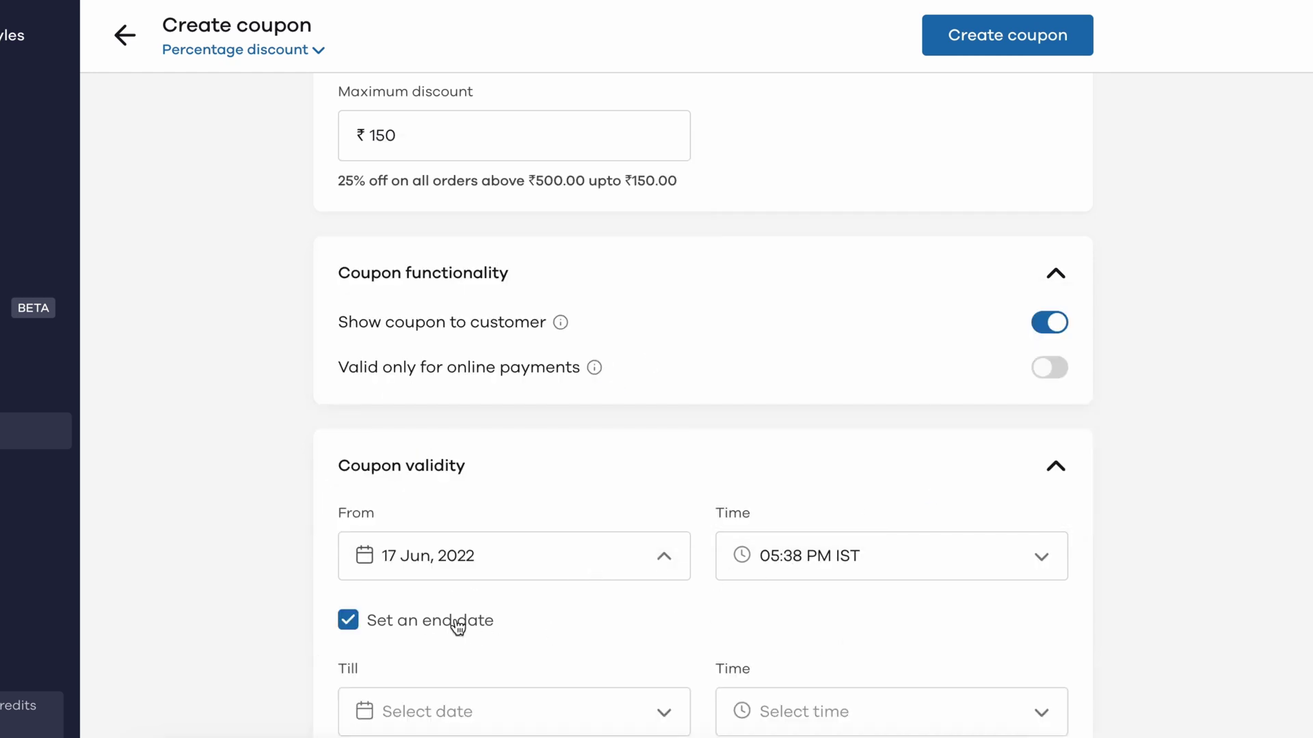
{"action": "left_click", "coordinate": [501, 722]}
{"action": "left_click", "coordinate": [652, 559]}
{"action": "left_click", "coordinate": [854, 711]}
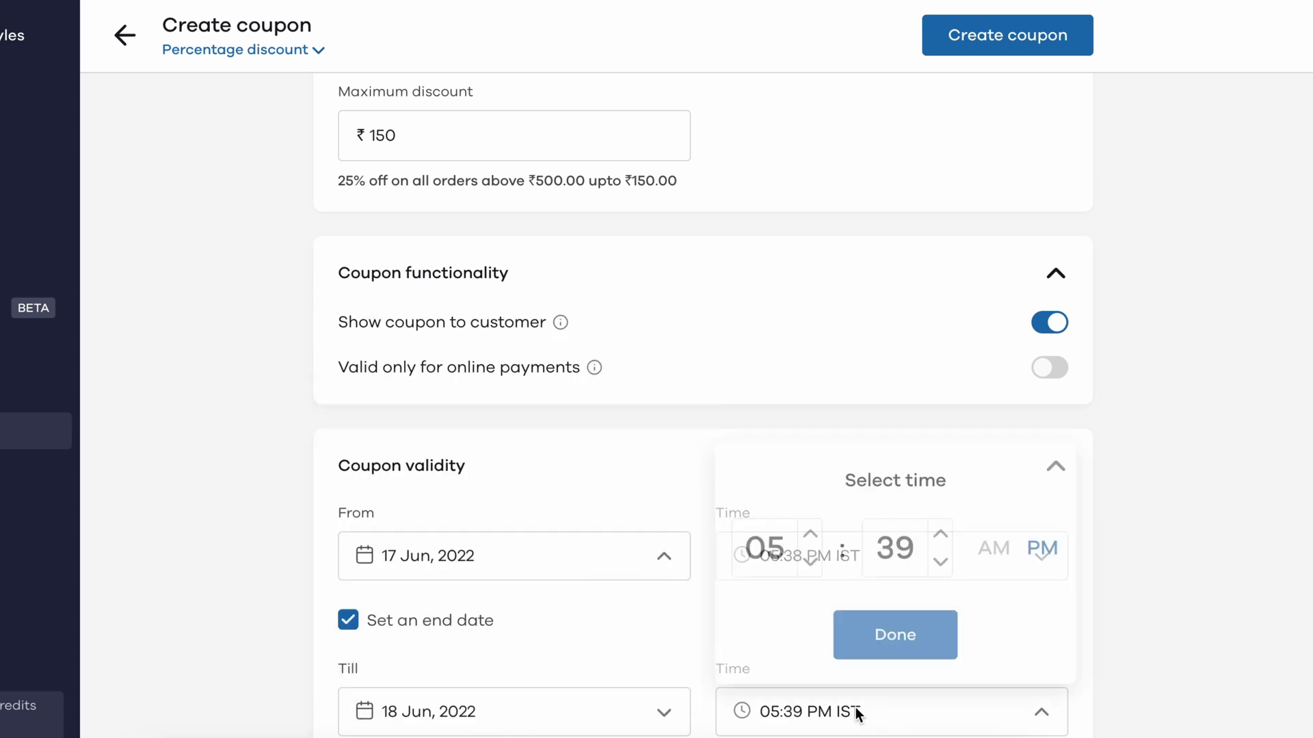
{"action": "left_click", "coordinate": [921, 637]}
{"action": "scroll", "coordinate": [942, 637], "scroll_direction": "down", "scroll_amount": 1}
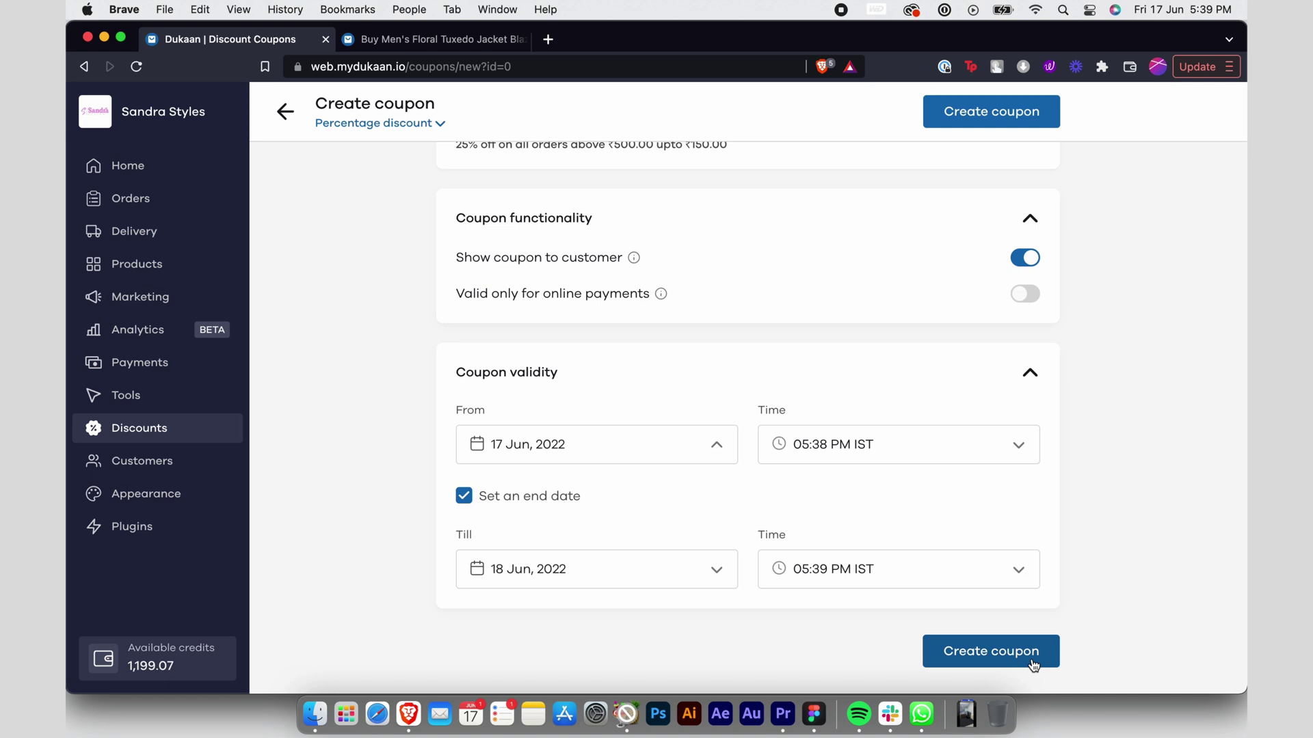
- Save SUMMER25, then start flat-discount coupon NEWUSER, usable only once per customer
{"action": "left_click", "coordinate": [1032, 657]}
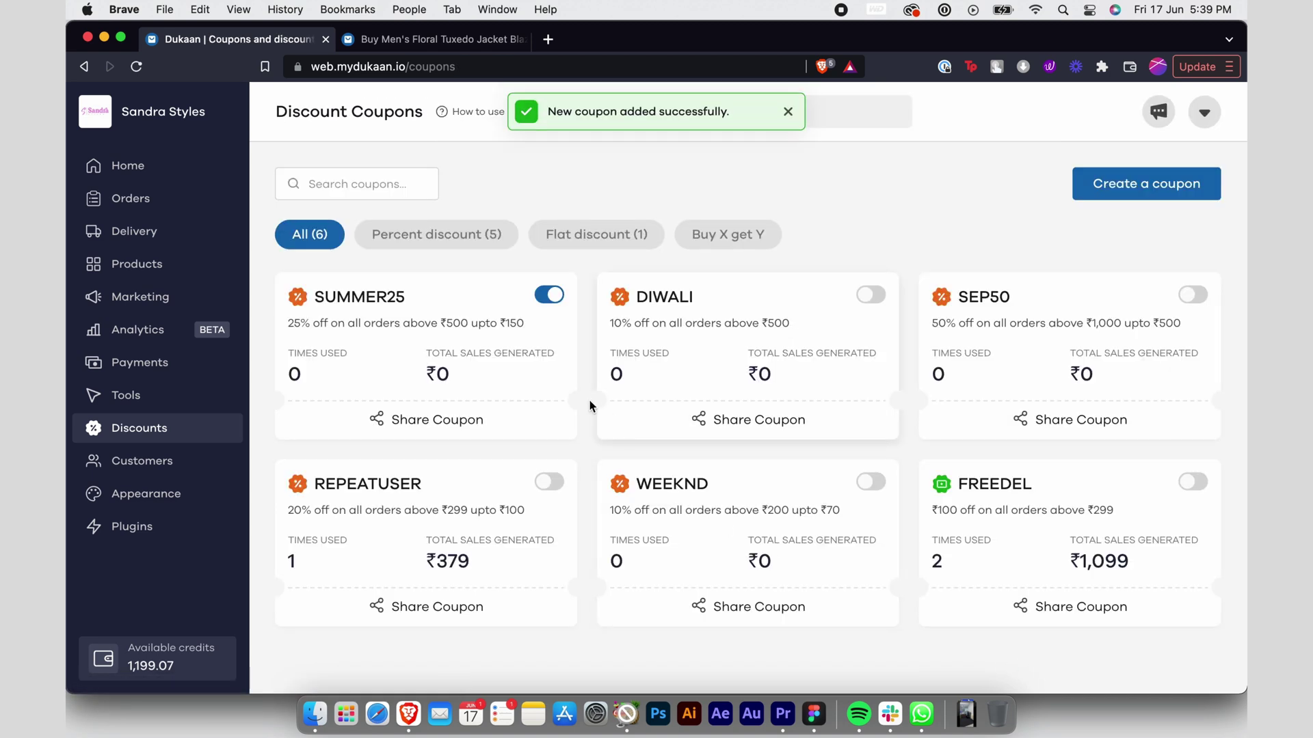
{"action": "left_click", "coordinate": [1170, 191]}
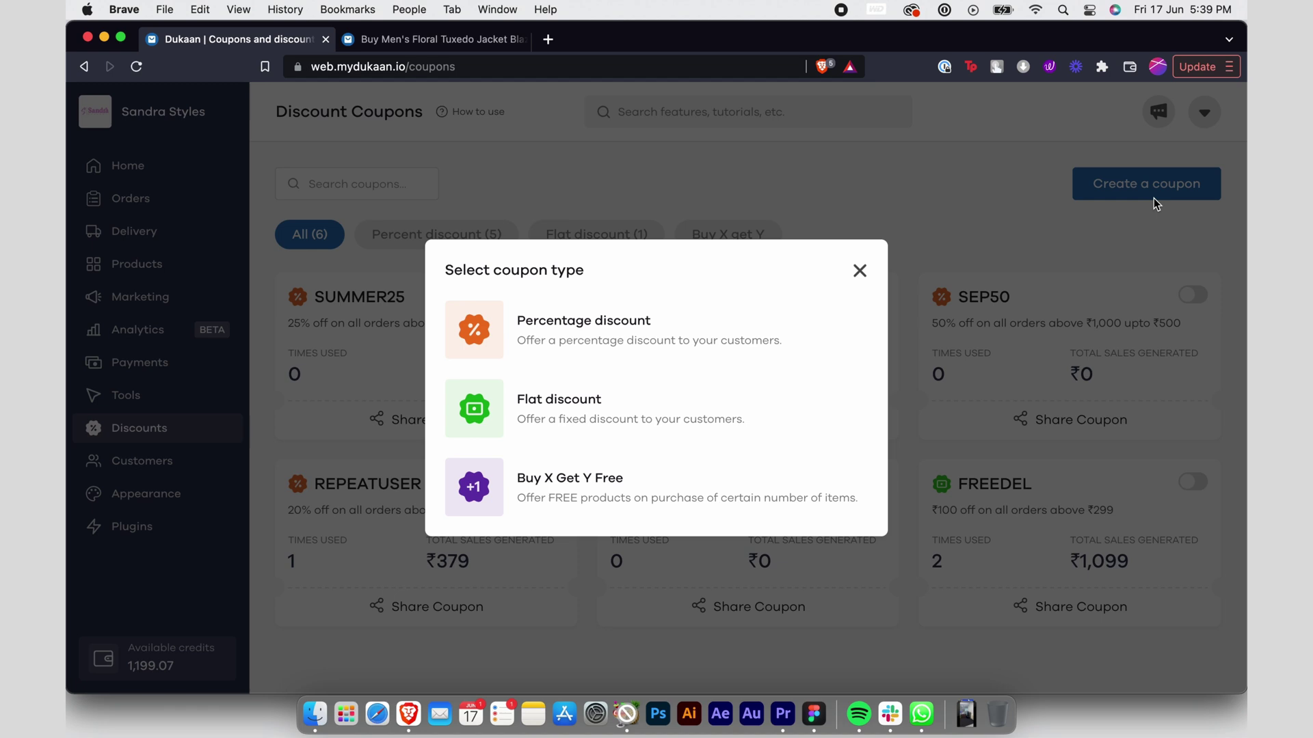
{"action": "left_click", "coordinate": [642, 429]}
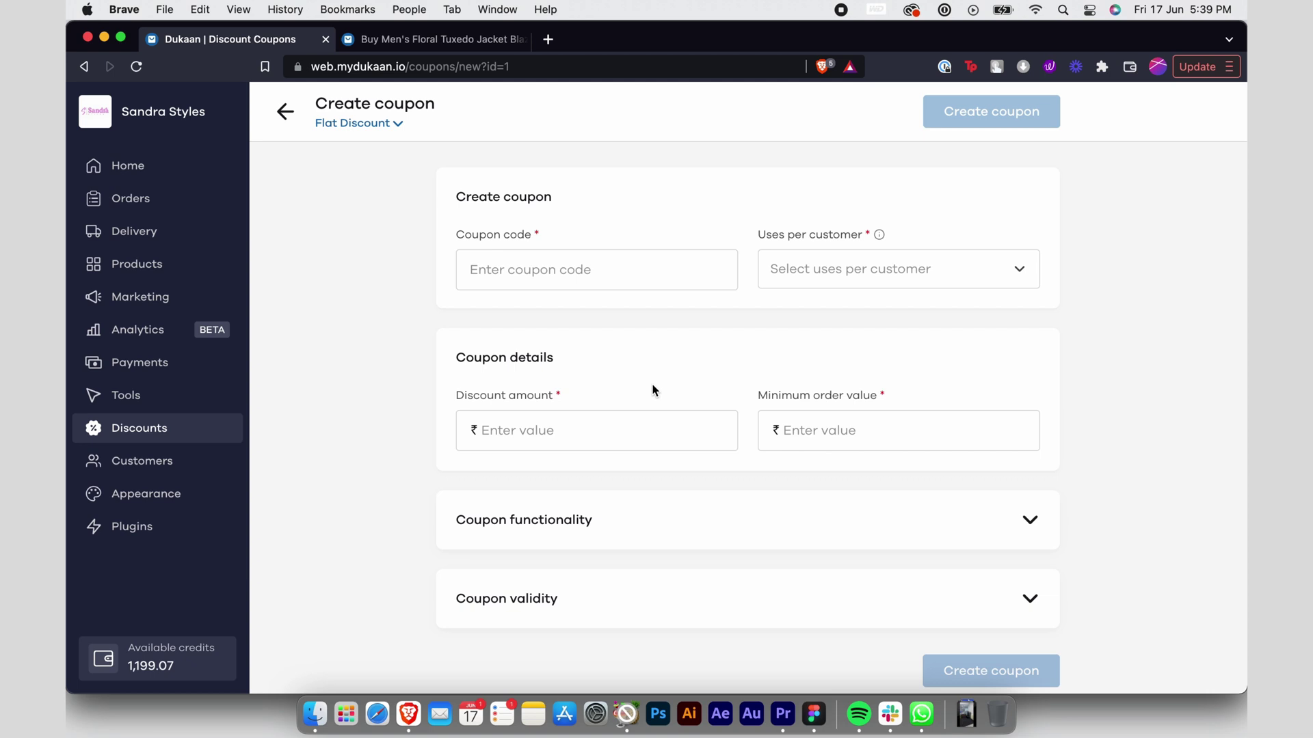
{"action": "left_click", "coordinate": [589, 268]}
{"action": "type", "text": "NEWUS"}
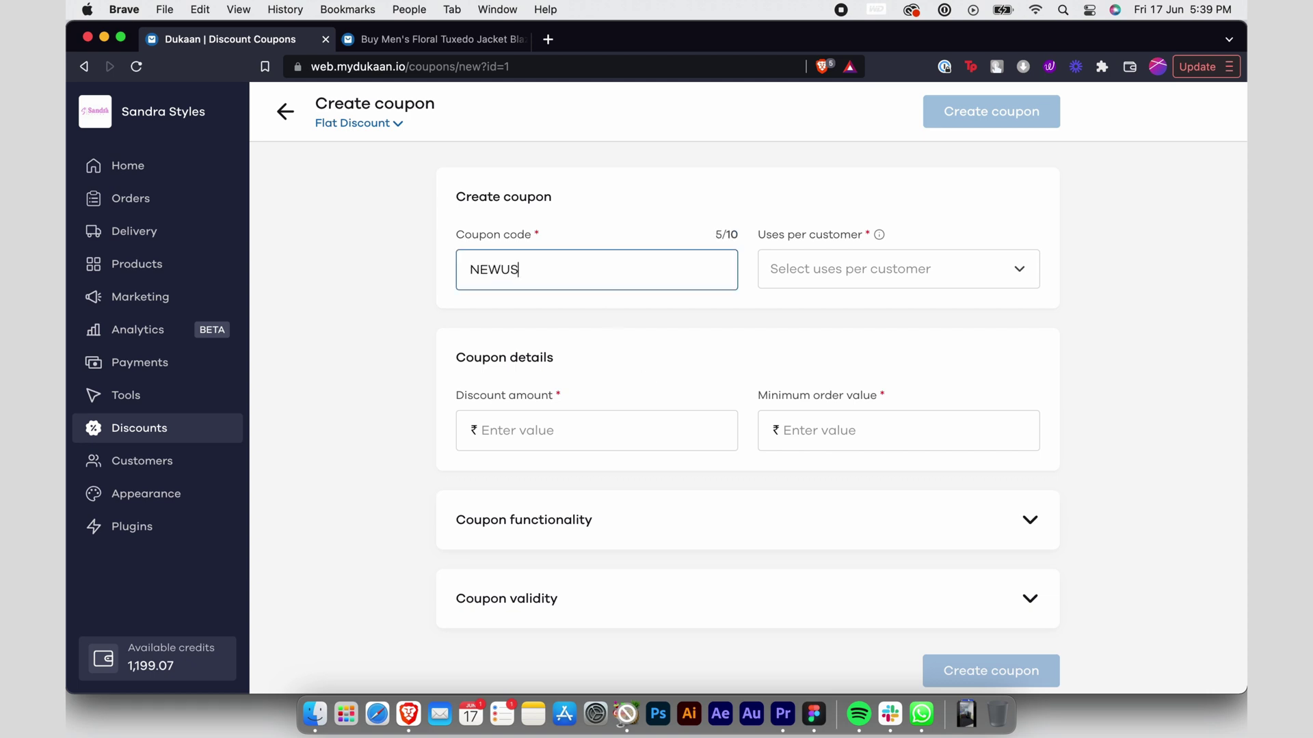
{"action": "type", "text": "ER"}
{"action": "left_click", "coordinate": [870, 270]}
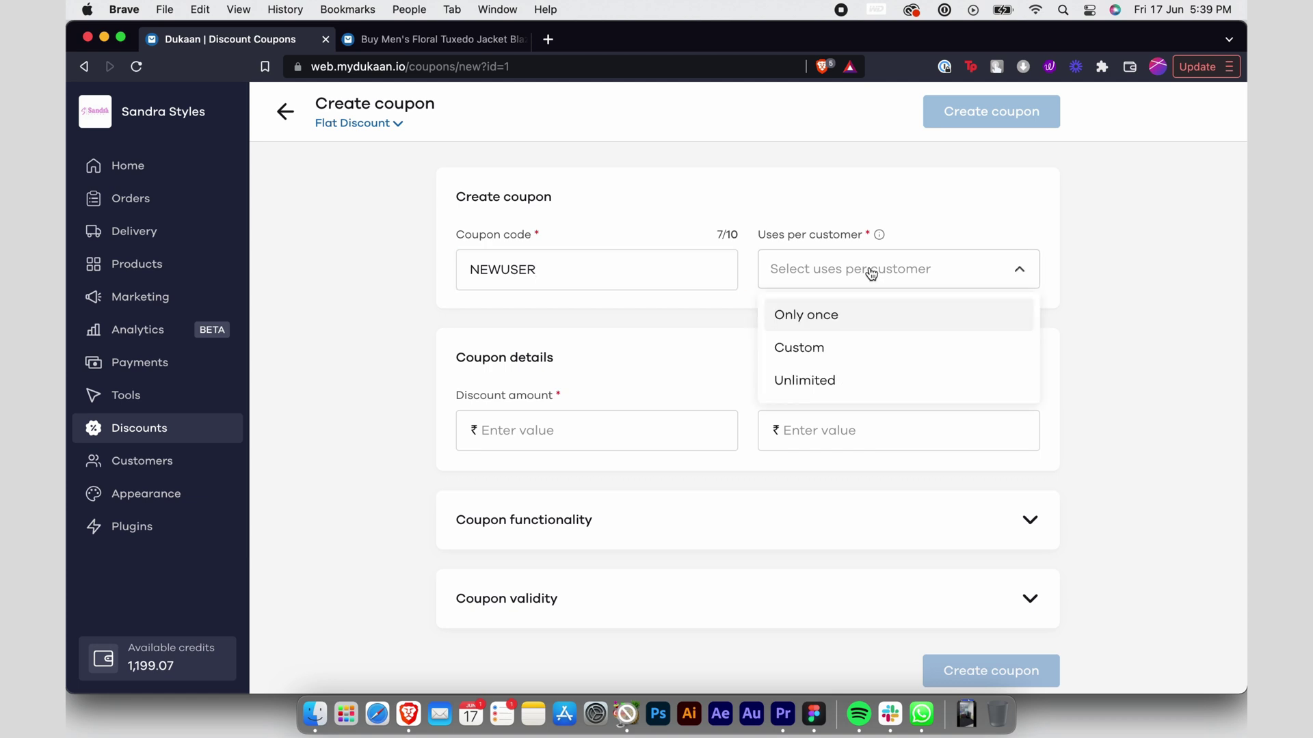
{"action": "left_click", "coordinate": [821, 319]}
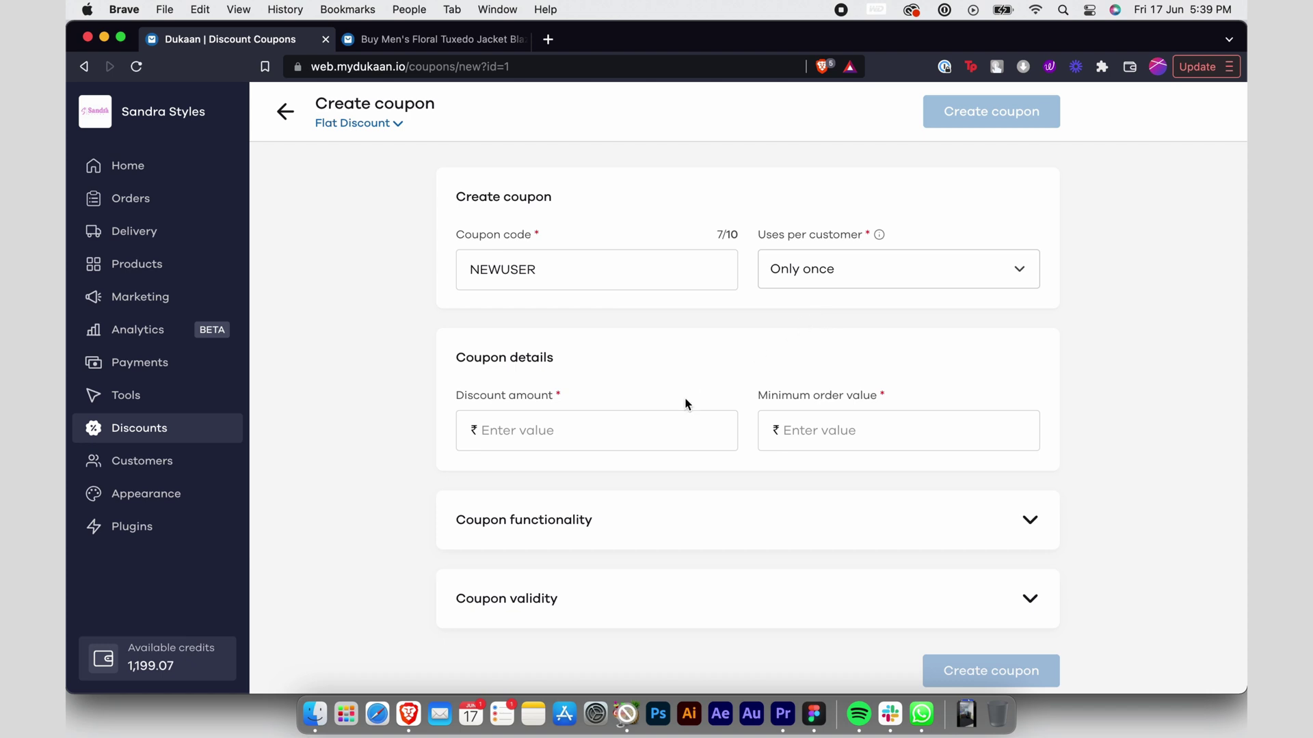
- Give NEWUSER ₹50 off orders above ₹200, hide it from customers, and save
{"action": "left_click", "coordinate": [642, 424]}
{"action": "type", "text": "50"}
{"action": "key", "text": "Tab"}
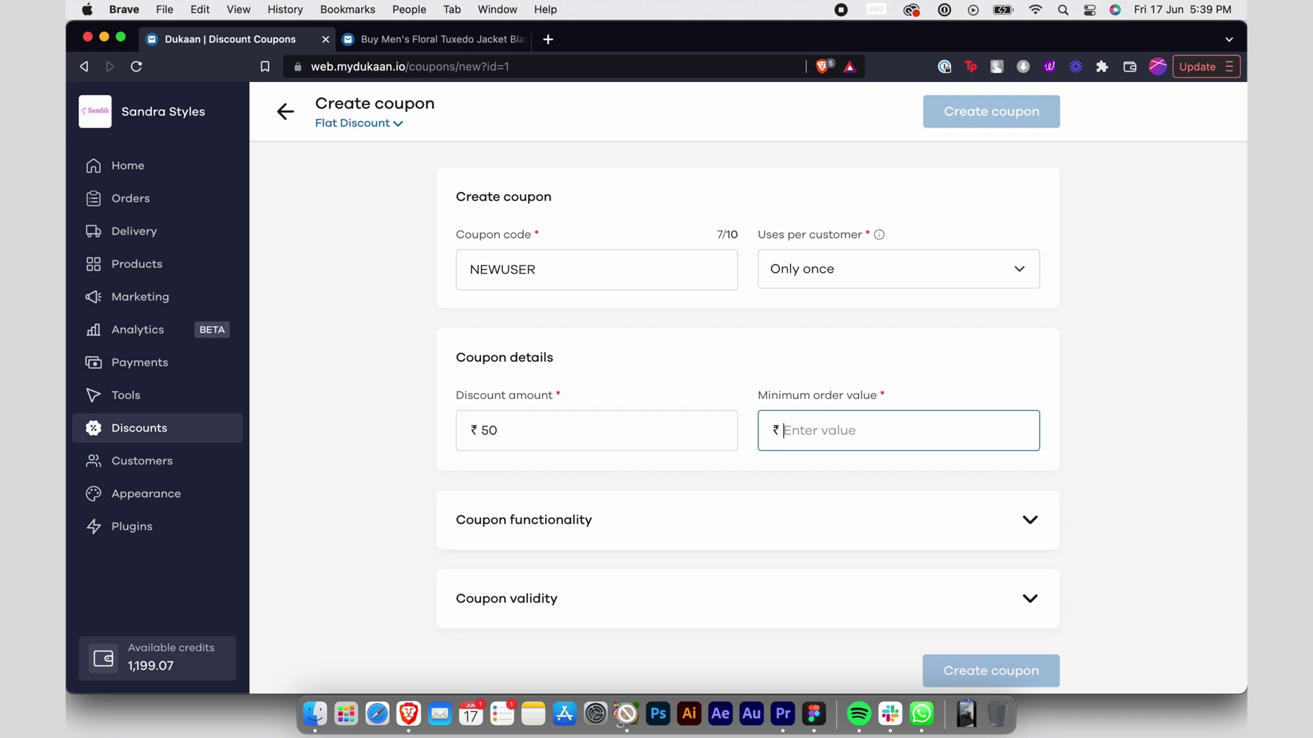
{"action": "type", "text": "200"}
{"action": "scroll", "coordinate": [483, 448], "scroll_direction": "down", "scroll_amount": 1}
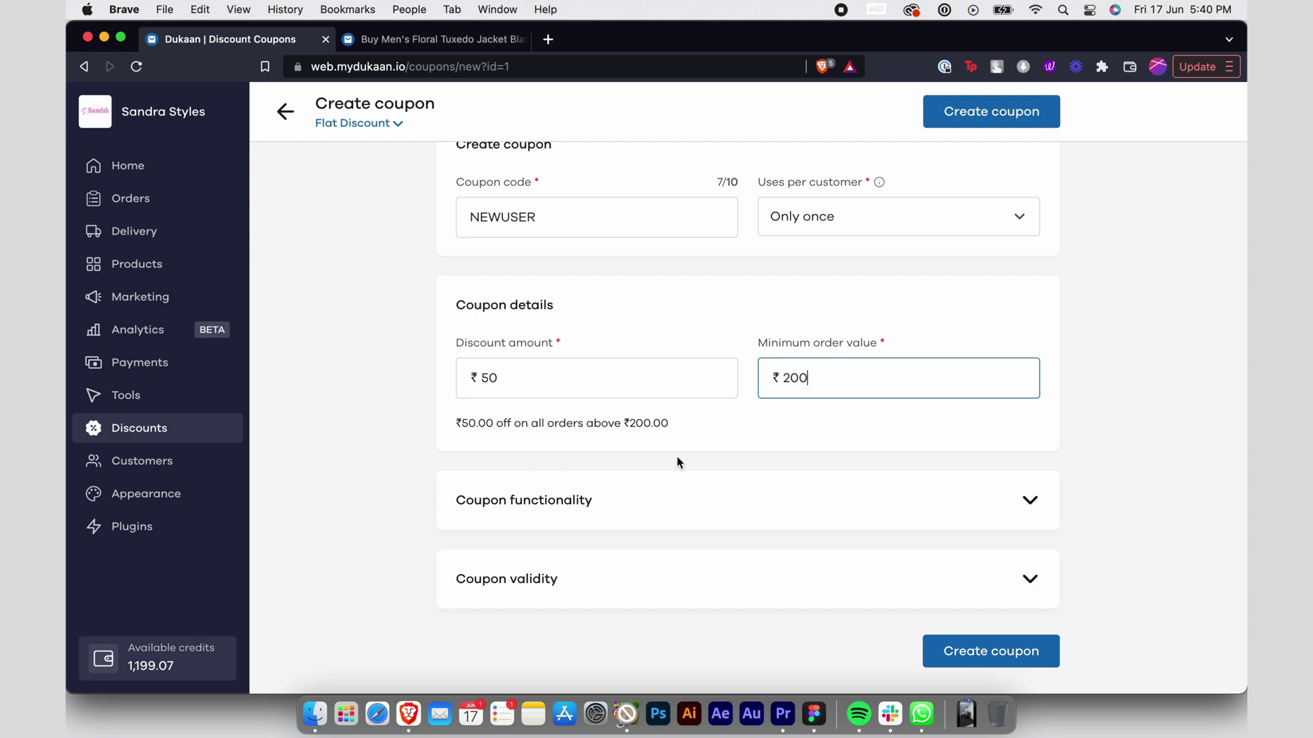
{"action": "left_click", "coordinate": [838, 500]}
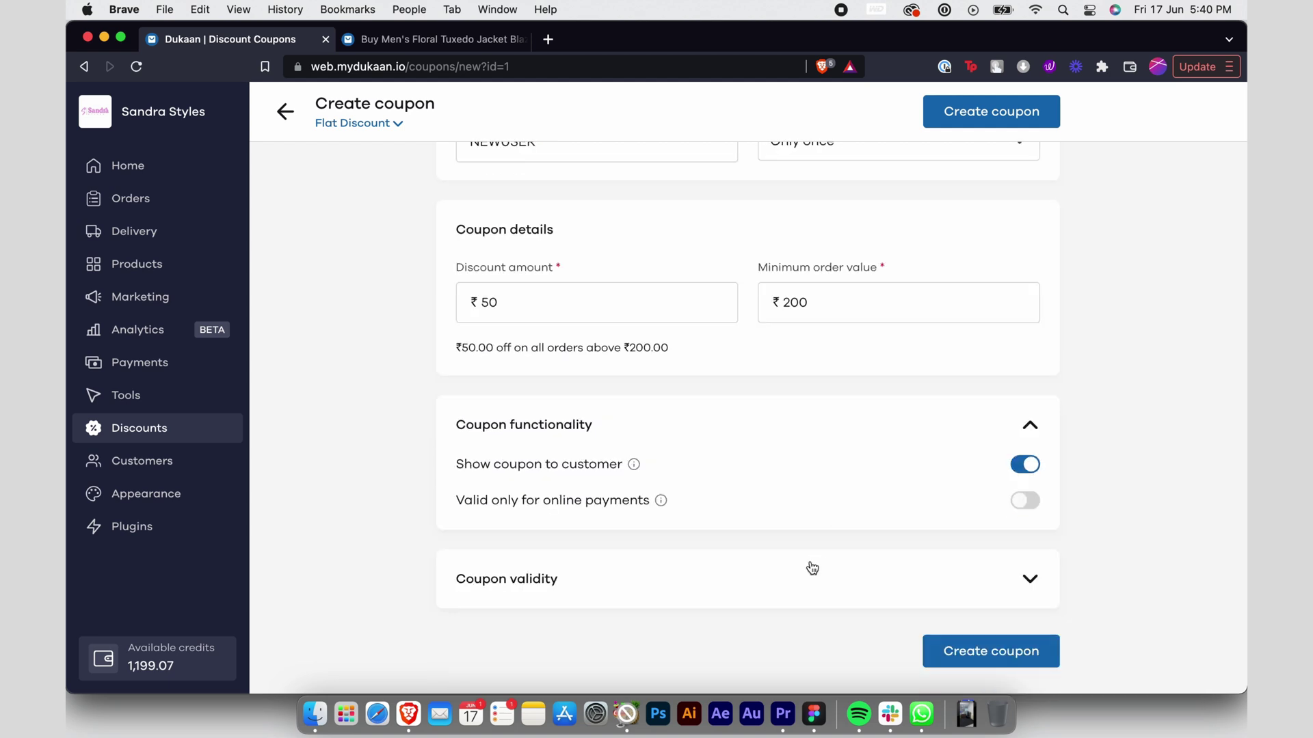
{"action": "left_click", "coordinate": [811, 569]}
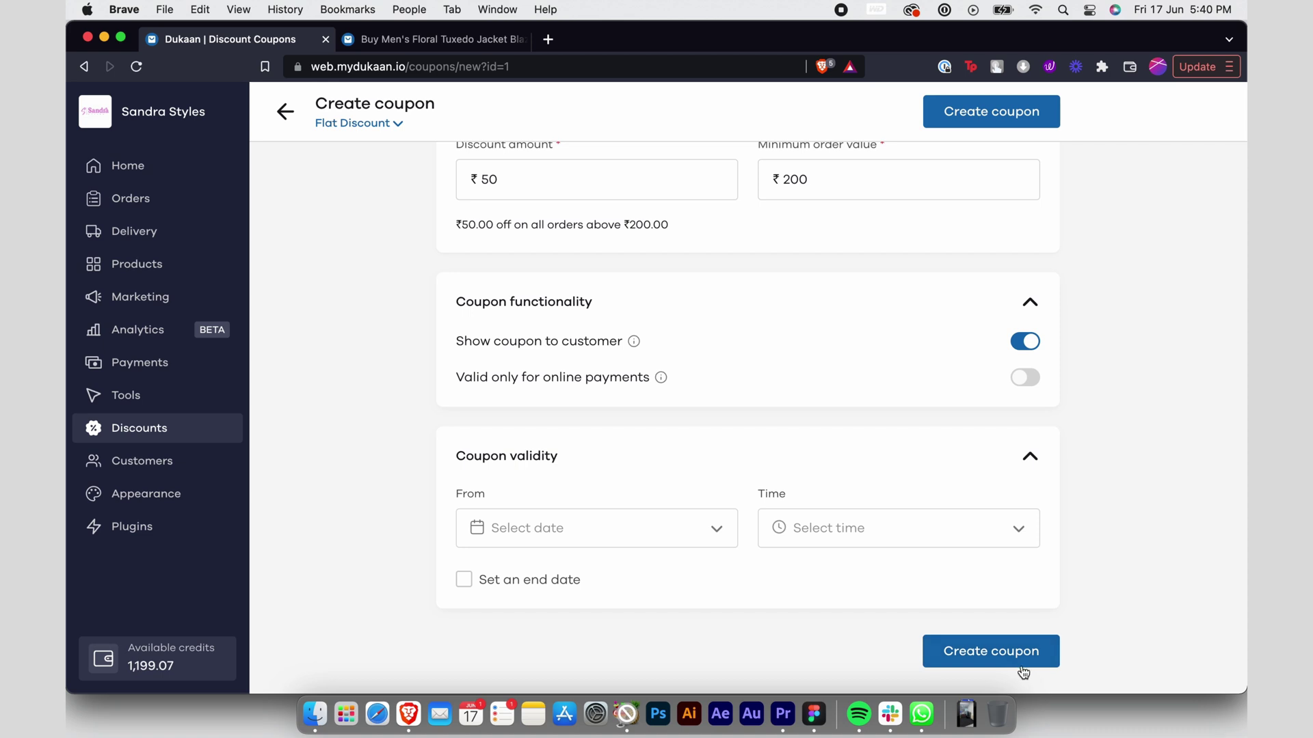
{"action": "left_click", "coordinate": [1030, 341]}
{"action": "left_click", "coordinate": [971, 652]}
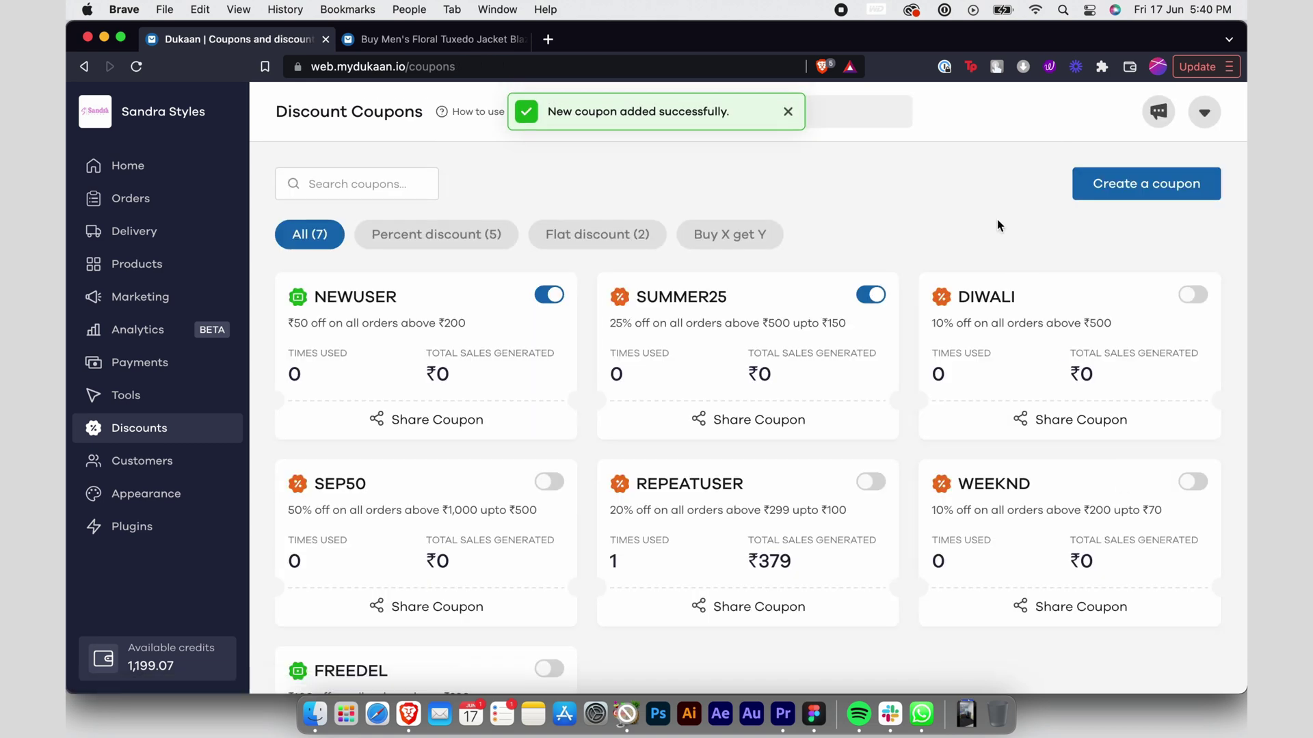
- Start a Buy X Get Y Free coupon coded BOGOS with unlimited uses per customer
{"action": "left_click", "coordinate": [1146, 187]}
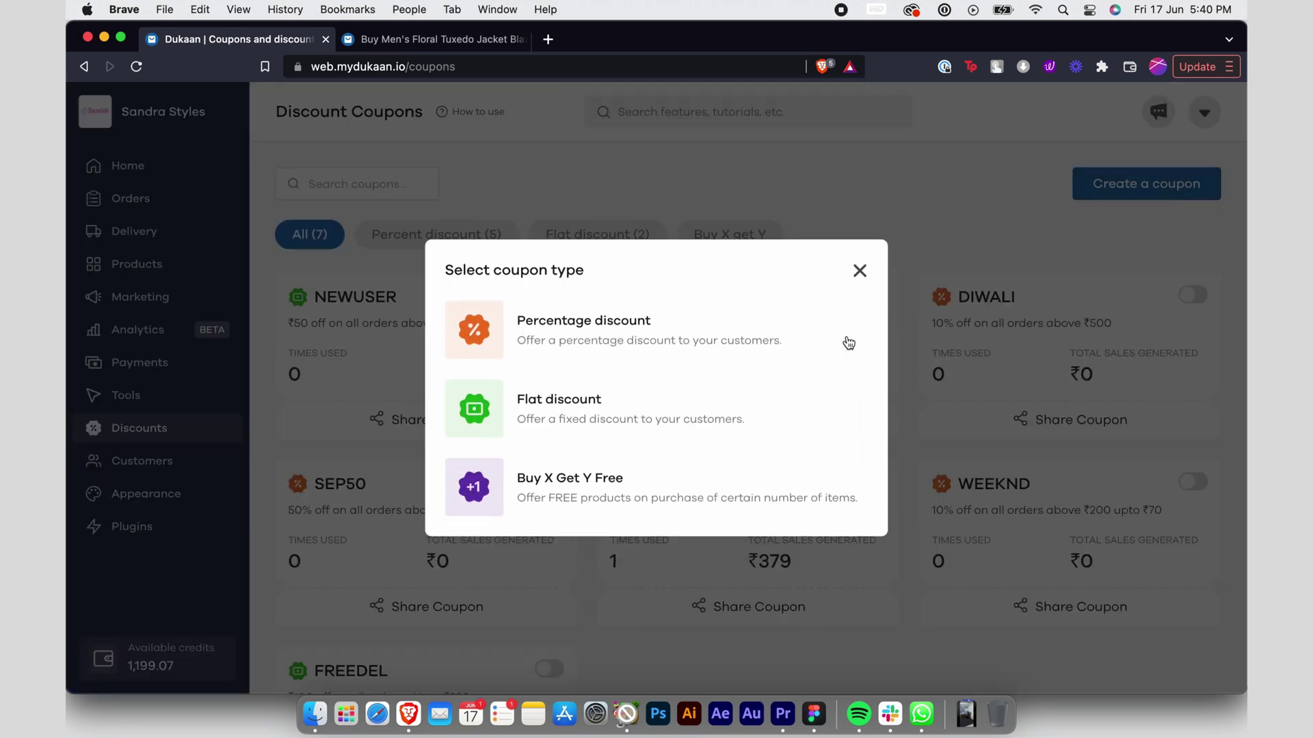
{"action": "left_click", "coordinate": [686, 487]}
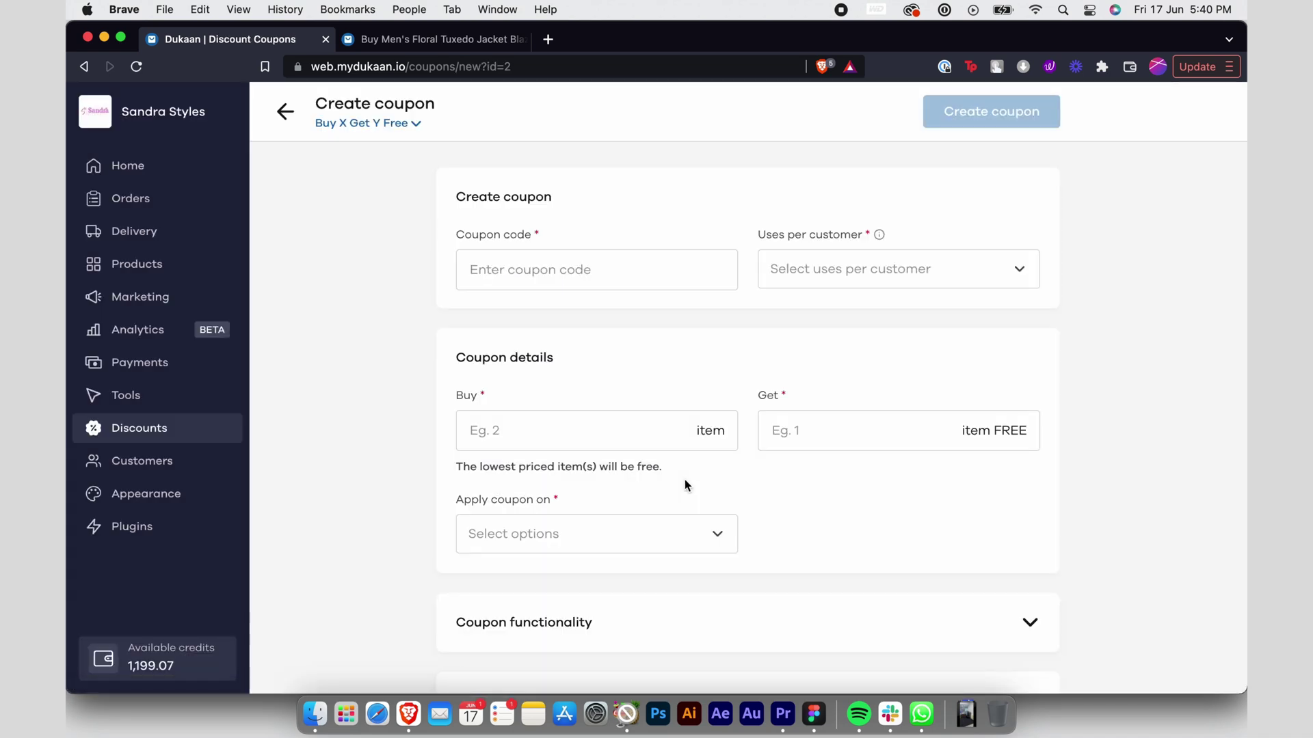
{"action": "left_click", "coordinate": [668, 269]}
{"action": "type", "text": "BOGO"}
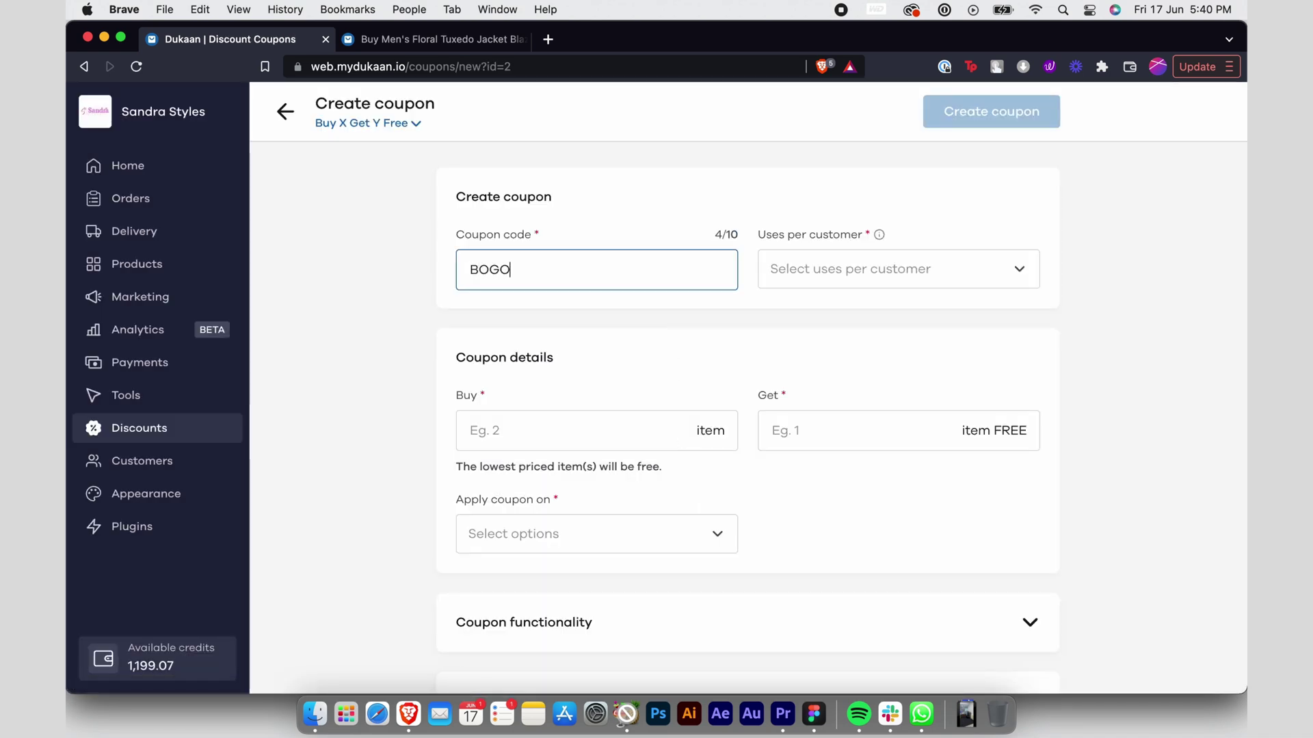
{"action": "type", "text": "S"}
{"action": "key", "text": "Tab"}
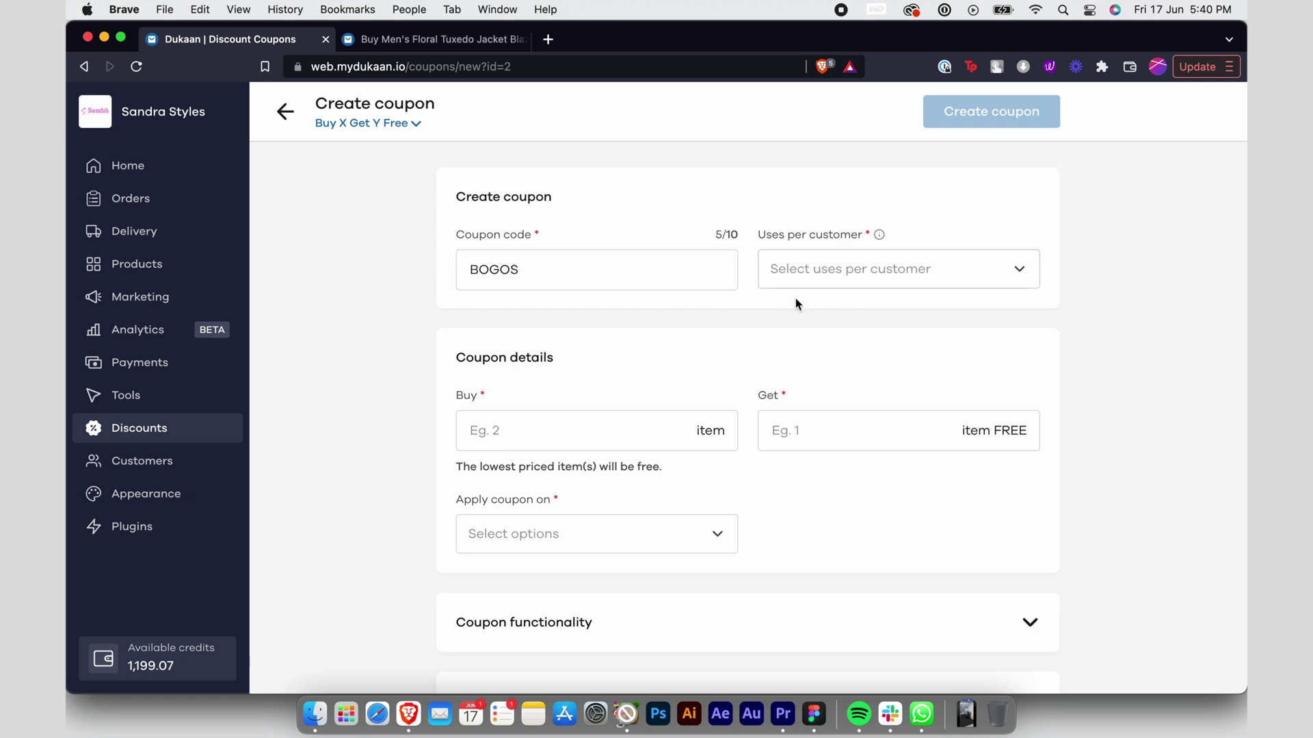
{"action": "left_click", "coordinate": [841, 277]}
{"action": "left_click", "coordinate": [820, 377]}
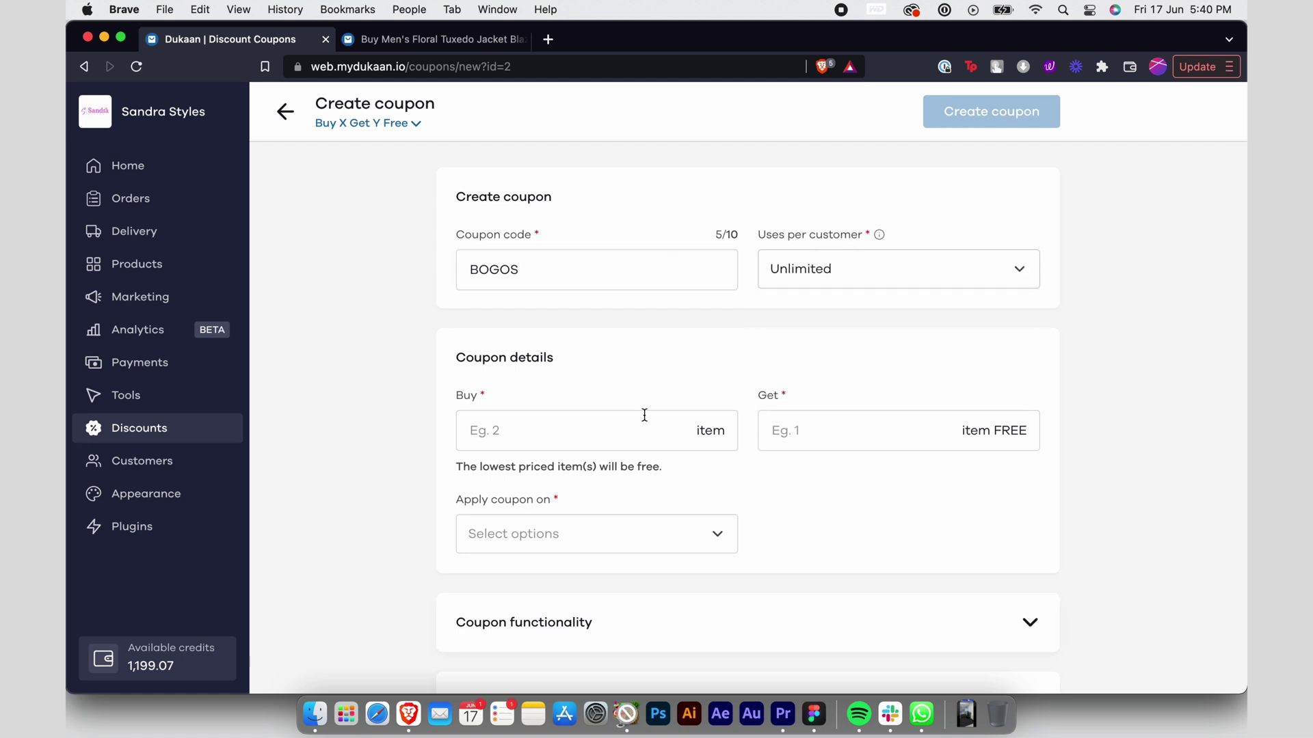
{"action": "scroll", "coordinate": [645, 415], "scroll_direction": "down", "scroll_amount": 2}
- Make BOGOS buy 2 get 1 free on all products, save it, and show the storefront
{"action": "left_click", "coordinate": [601, 426]}
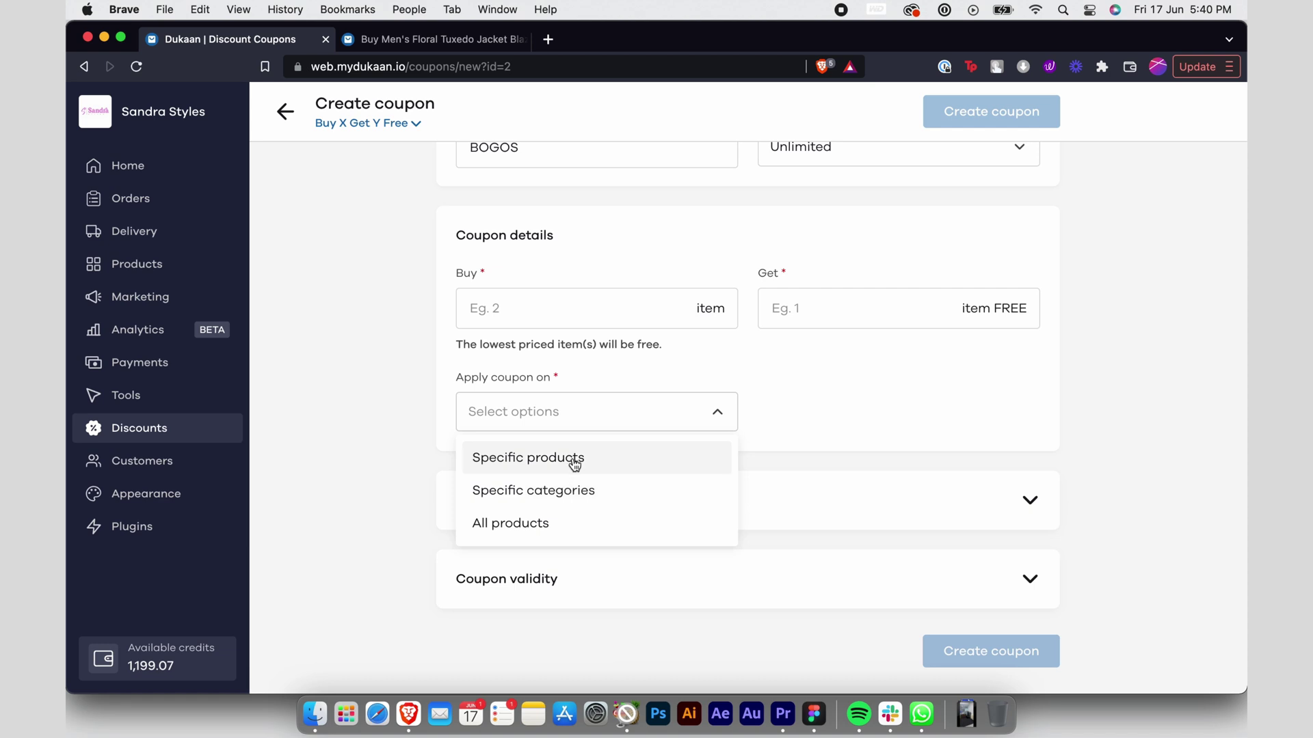
{"action": "left_click", "coordinate": [558, 523]}
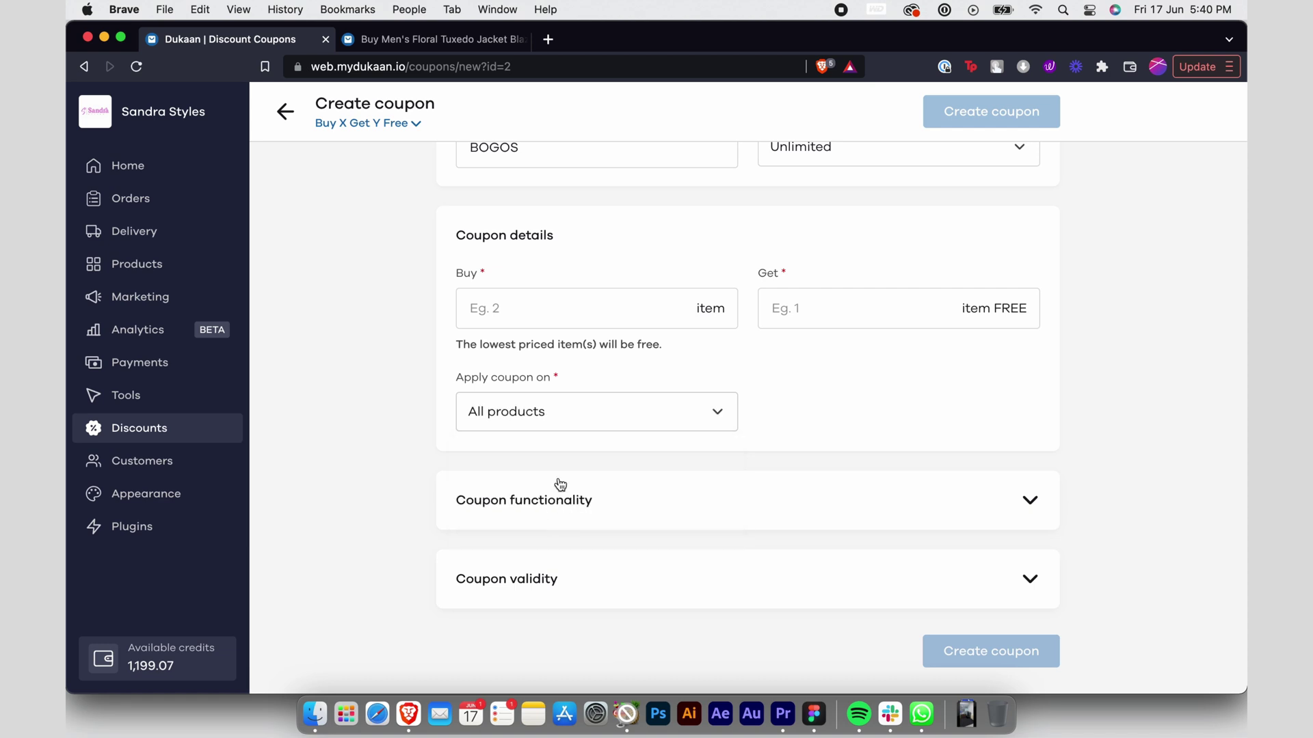
{"action": "left_click", "coordinate": [542, 325]}
{"action": "type", "text": "2"}
{"action": "left_click", "coordinate": [772, 308]}
{"action": "type", "text": "1"}
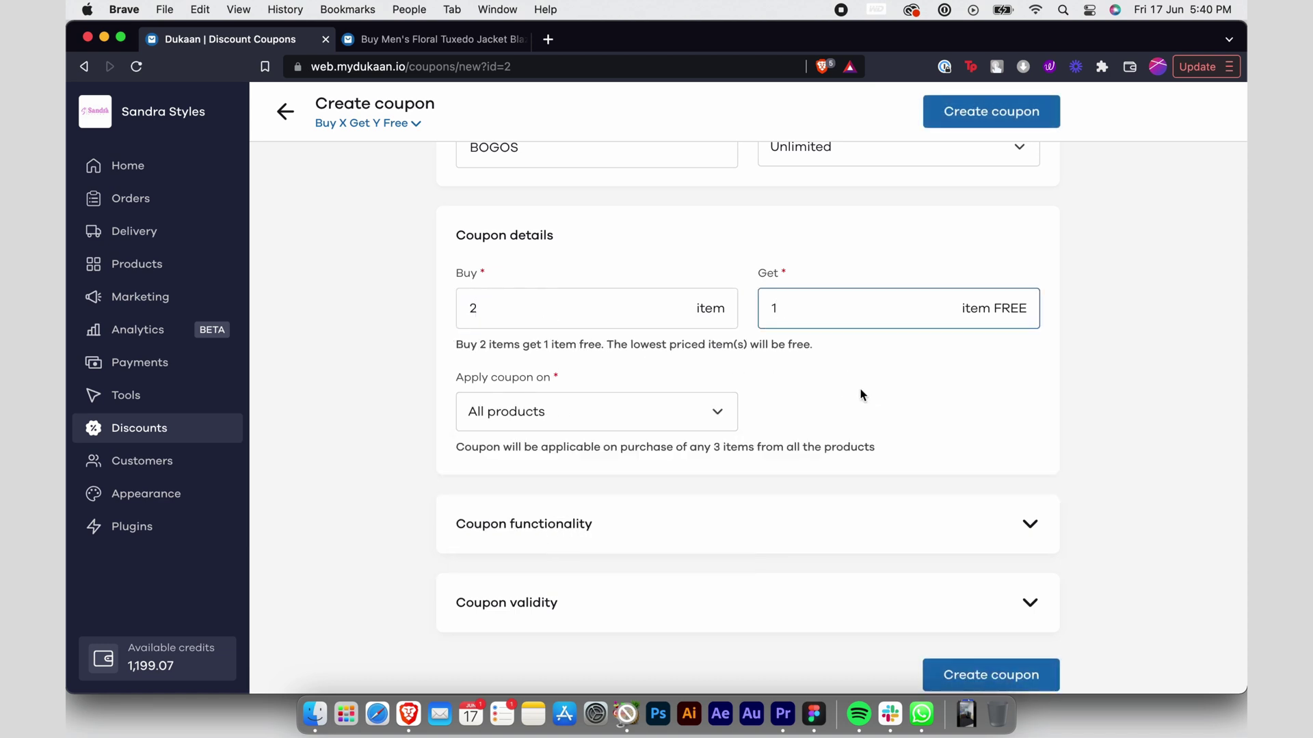
{"action": "left_click", "coordinate": [861, 394]}
{"action": "scroll", "coordinate": [859, 395], "scroll_direction": "down", "scroll_amount": 1}
{"action": "left_click", "coordinate": [834, 514]}
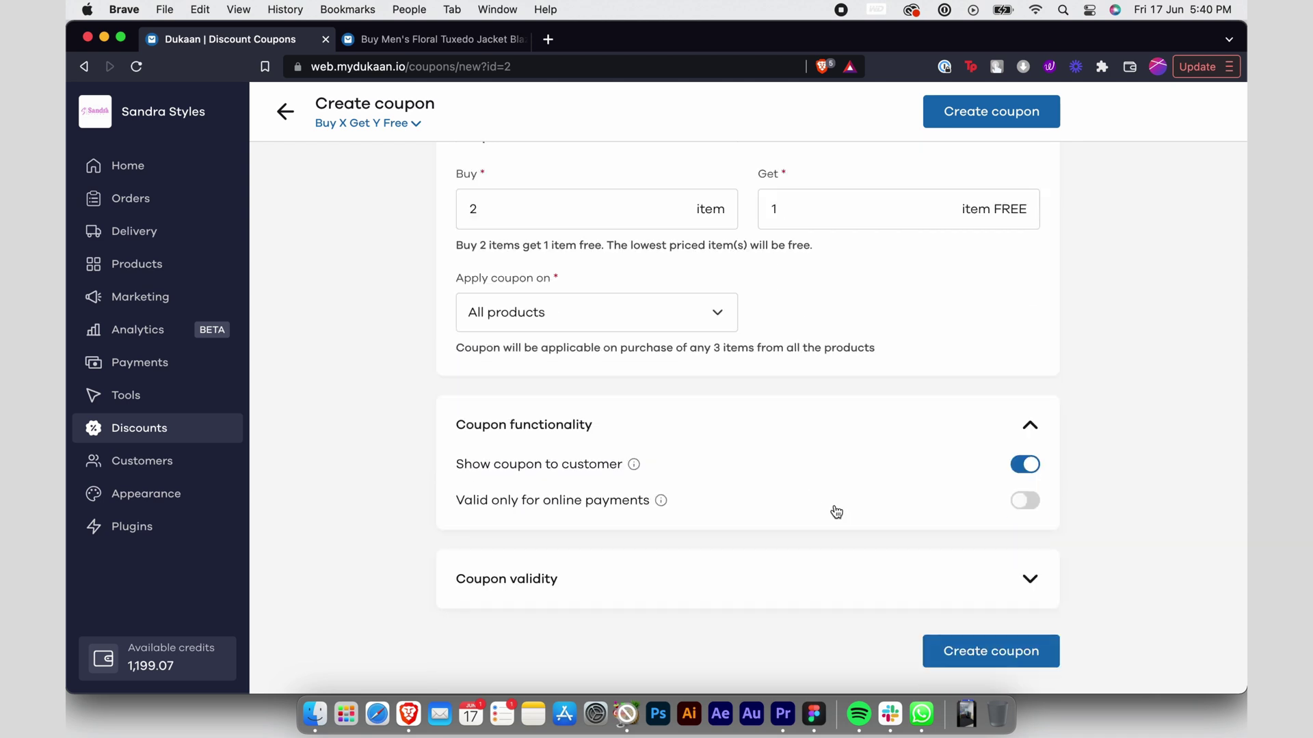
{"action": "left_click", "coordinate": [780, 577]}
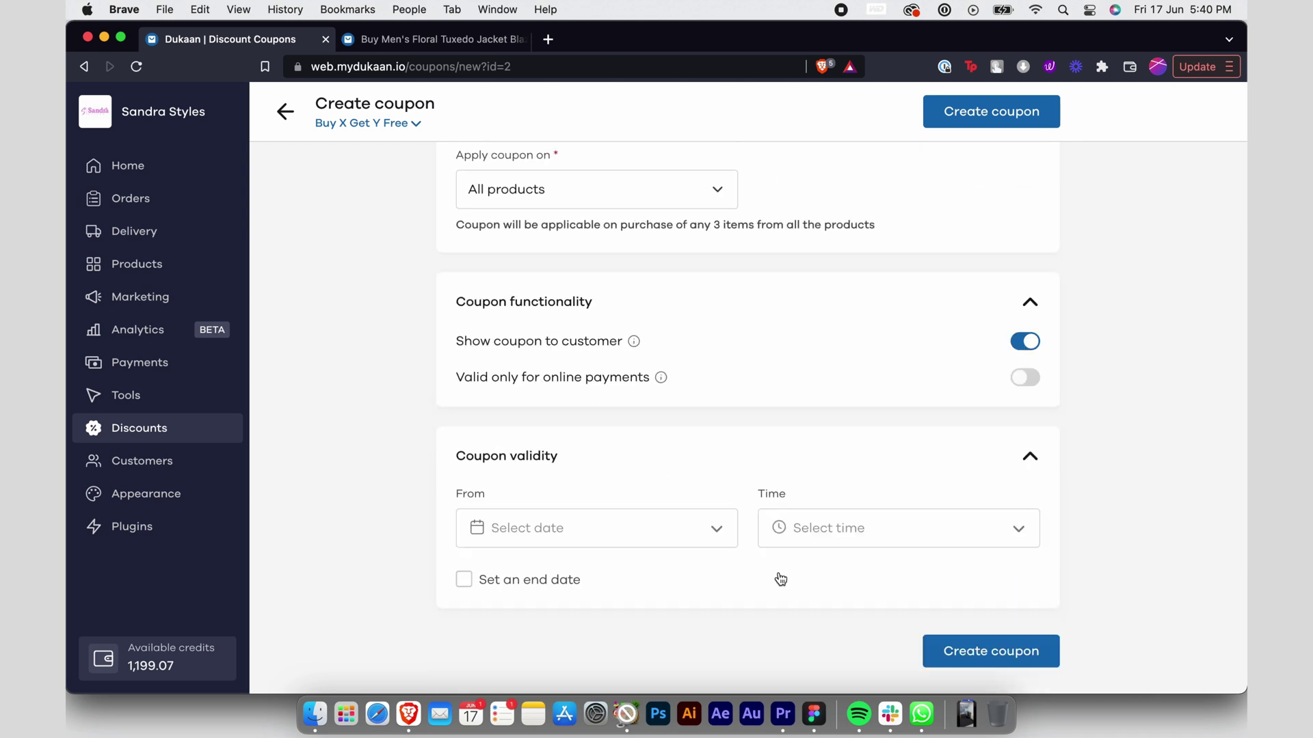
{"action": "left_click", "coordinate": [1016, 656]}
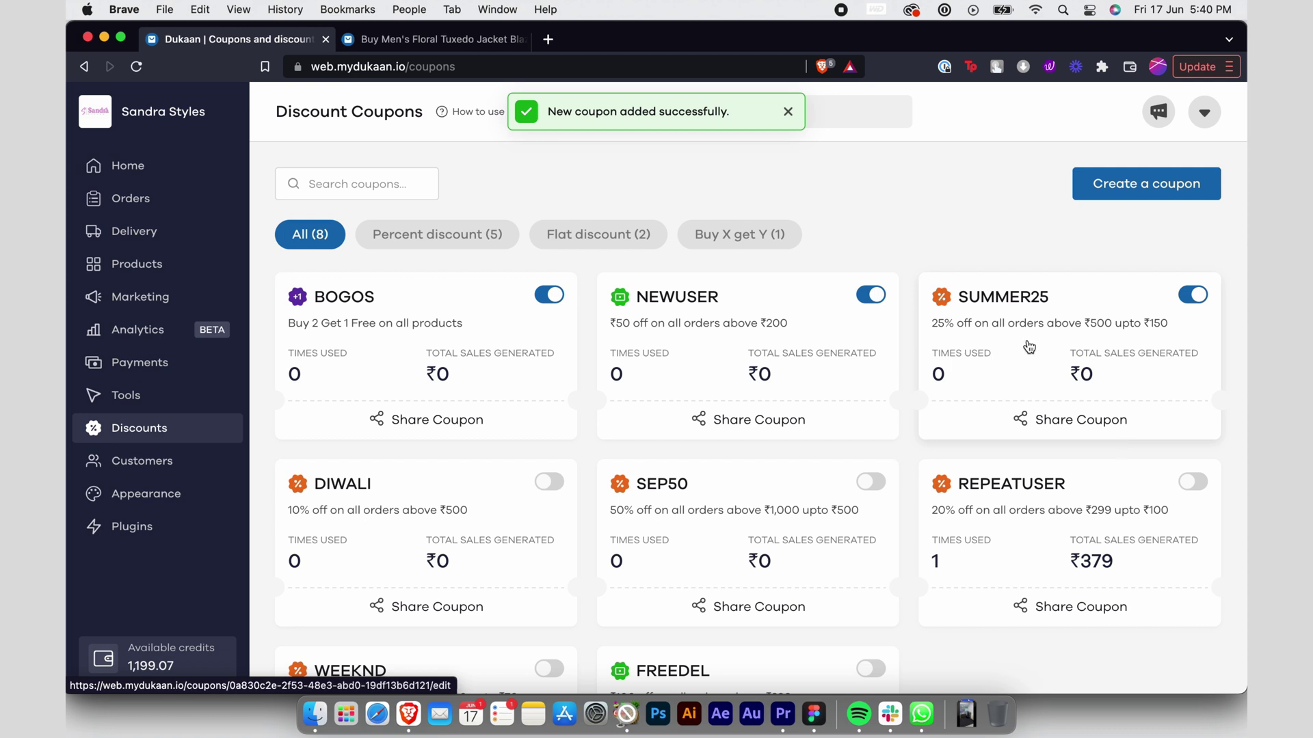
{"action": "left_click", "coordinate": [464, 44]}
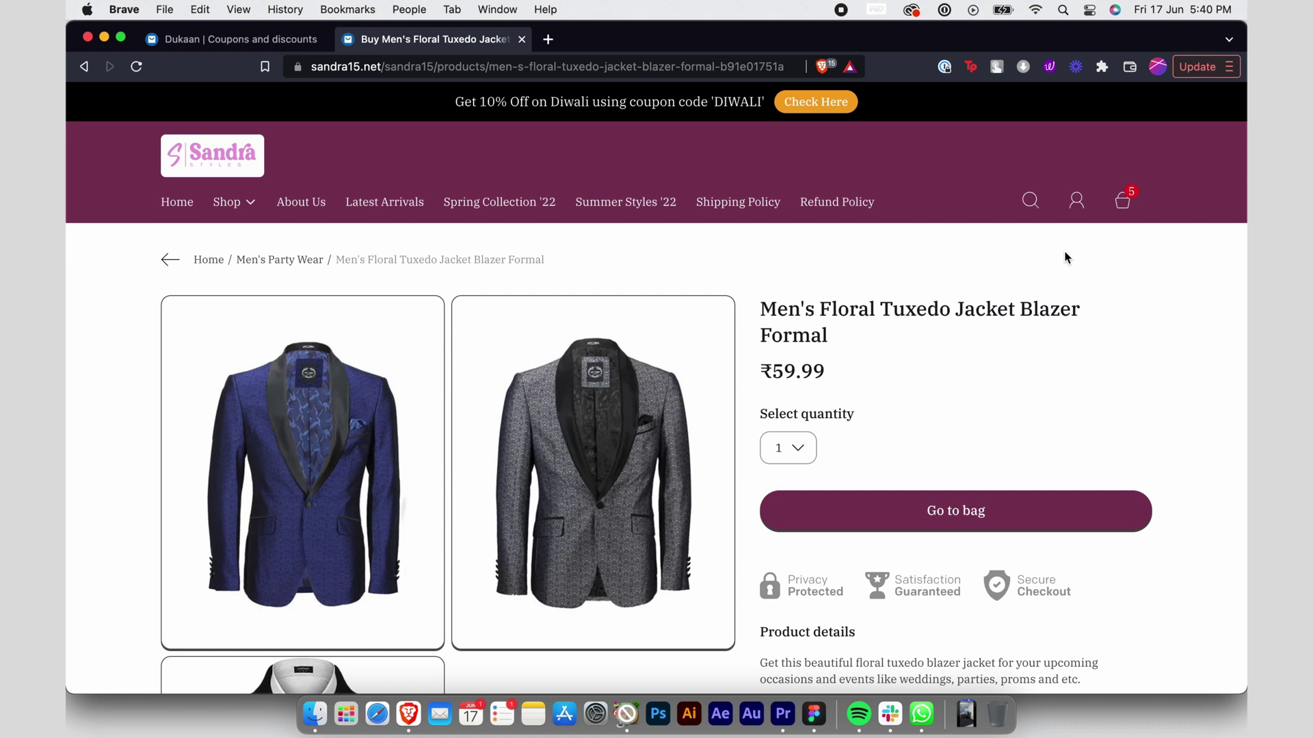
- Apply BOGOS in the bag for a ₹226.96 total, continue, and return to the coupons dashboard
{"action": "left_click", "coordinate": [893, 515]}
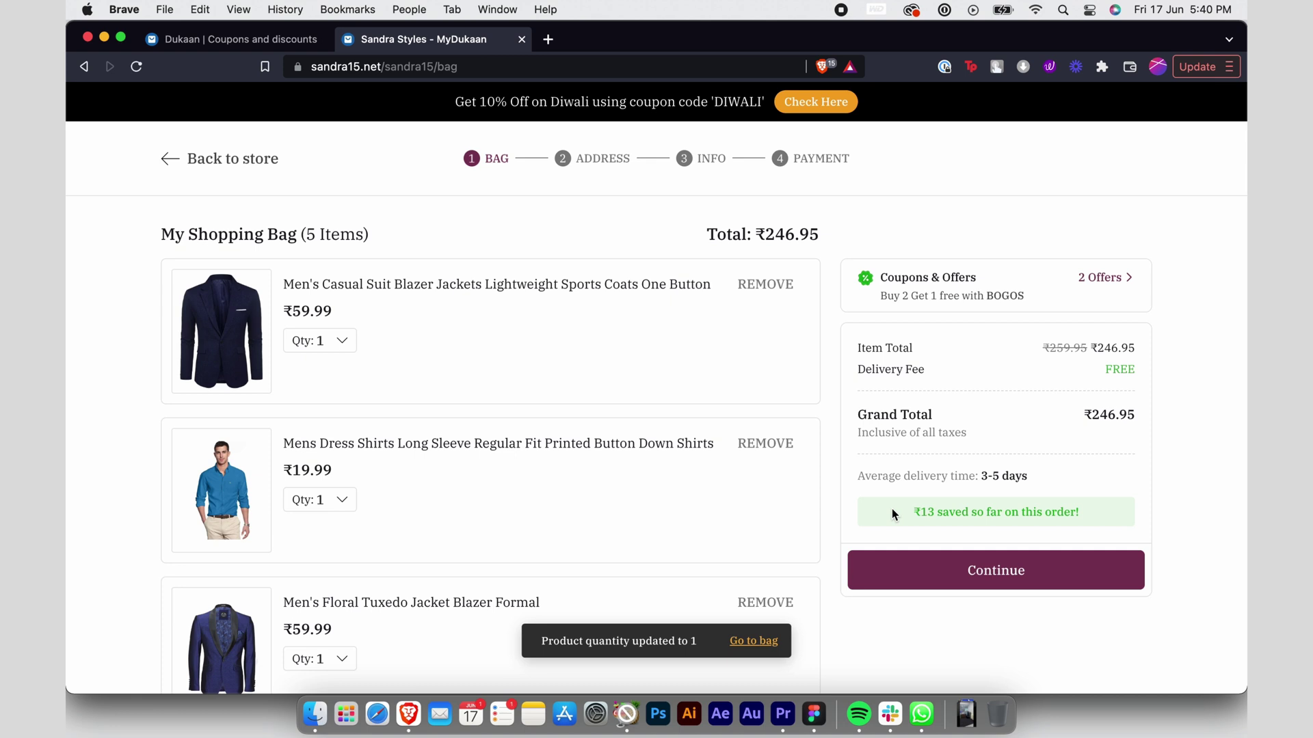
{"action": "left_click", "coordinate": [1098, 278]}
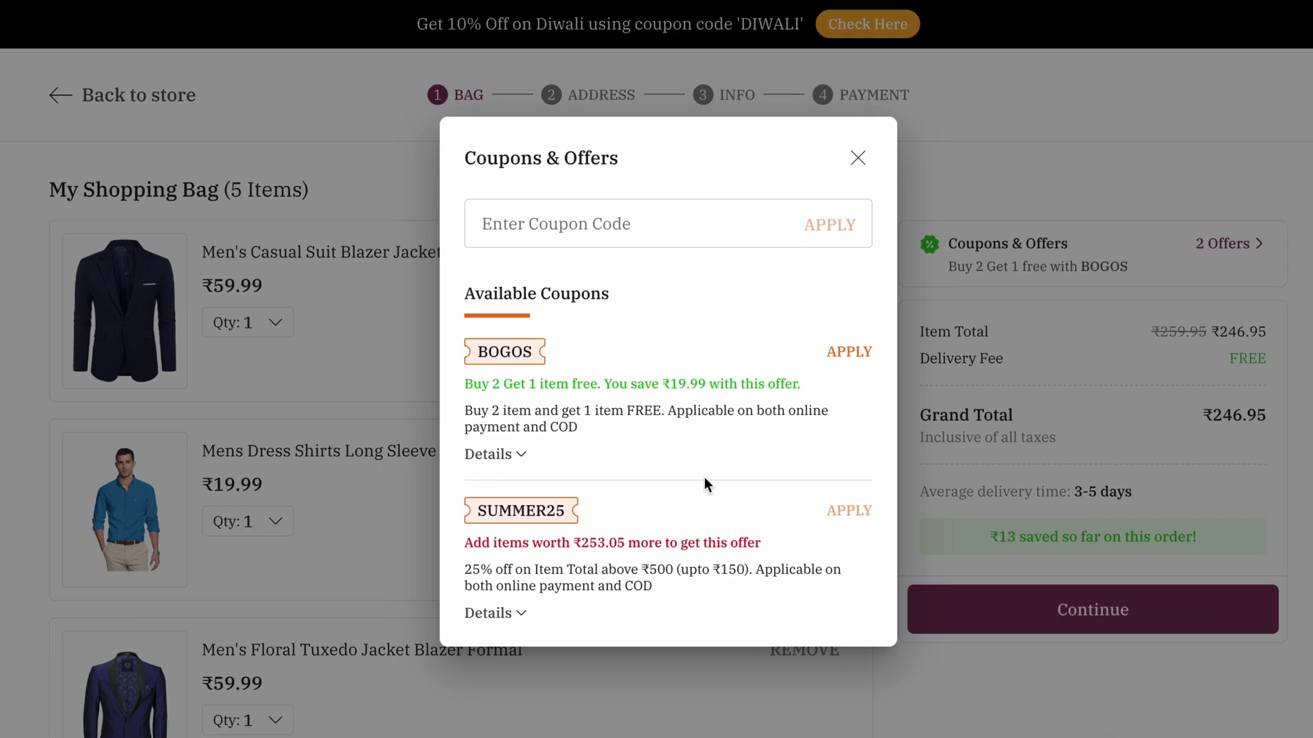
{"action": "left_click", "coordinate": [843, 346]}
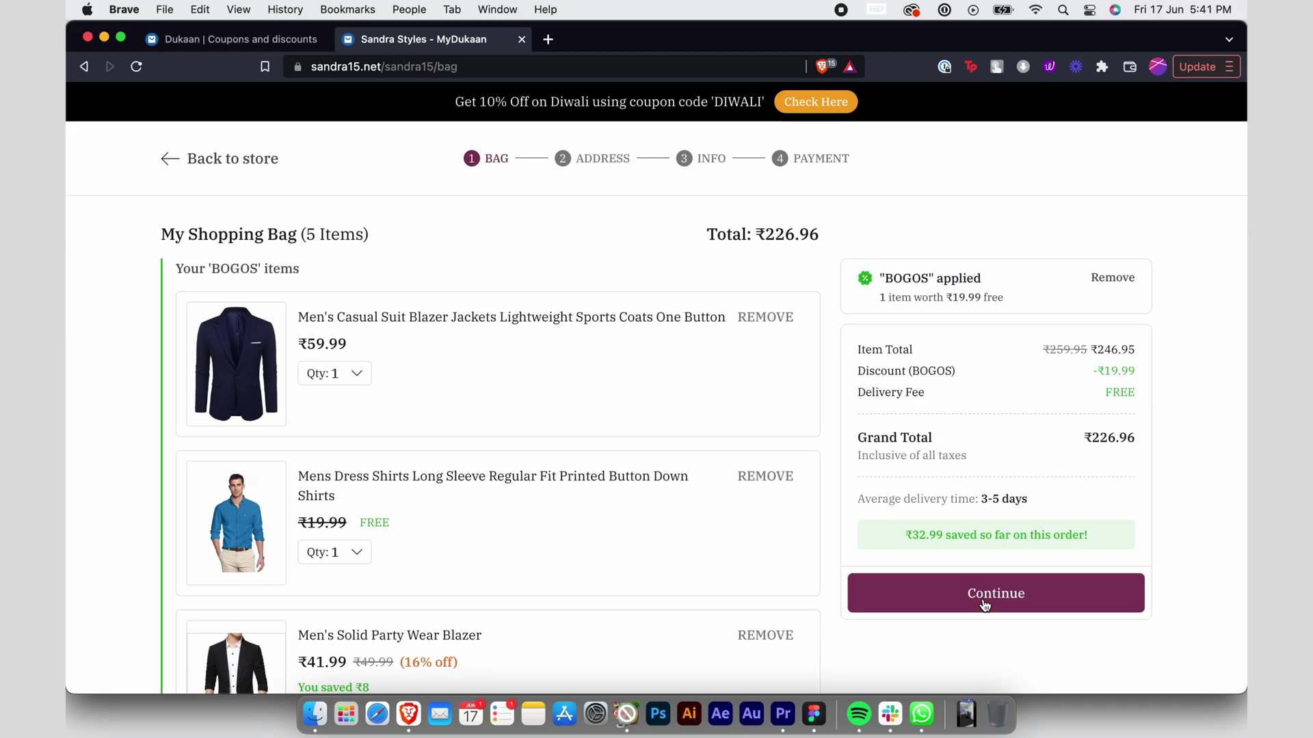
{"action": "left_click", "coordinate": [983, 603]}
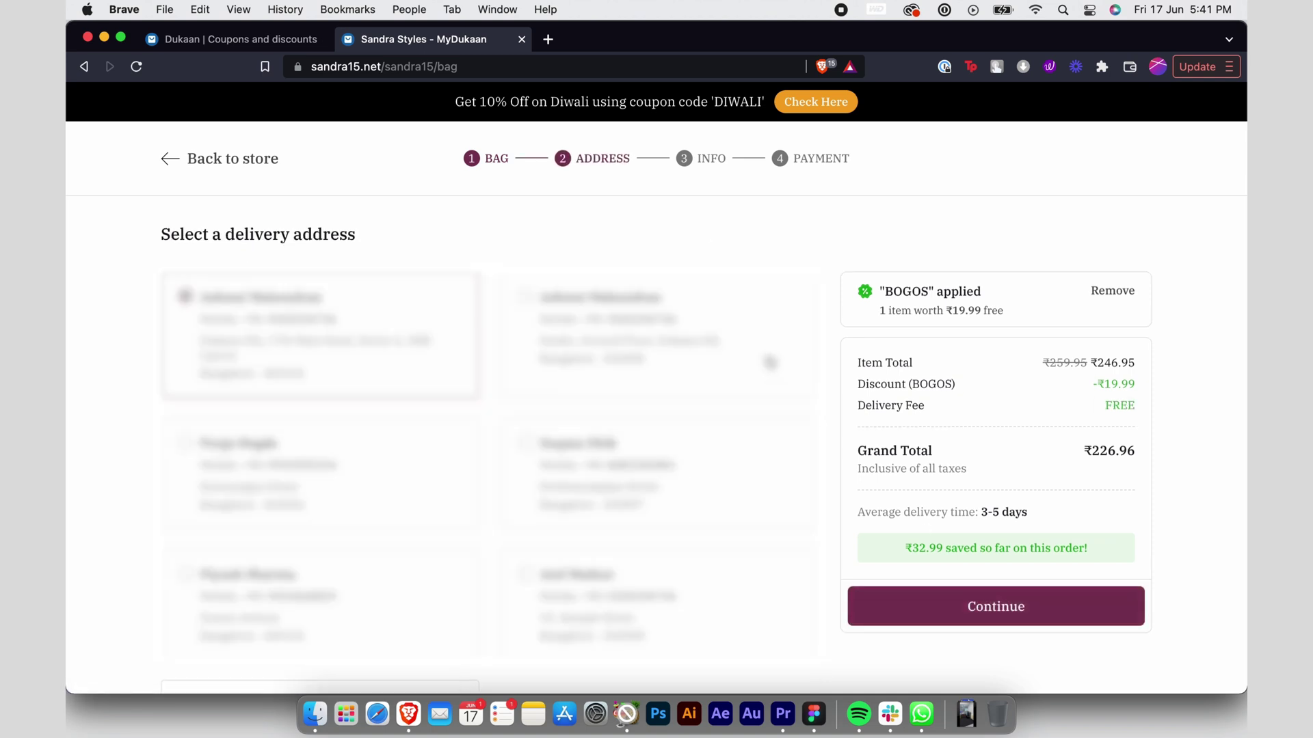
{"action": "left_click", "coordinate": [250, 41]}
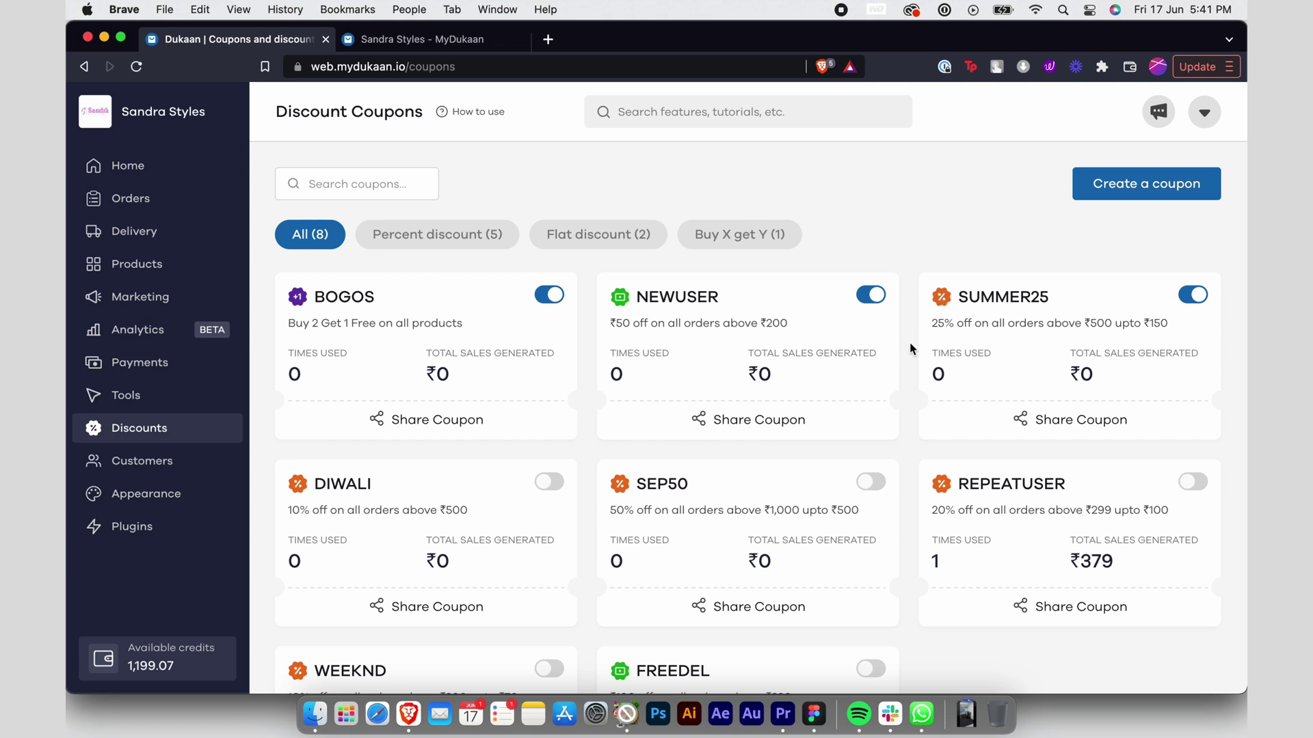
{"action": "scroll", "coordinate": [910, 348], "scroll_direction": "down", "scroll_amount": 3}
{"action": "scroll", "coordinate": [910, 348], "scroll_direction": "up", "scroll_amount": 3}
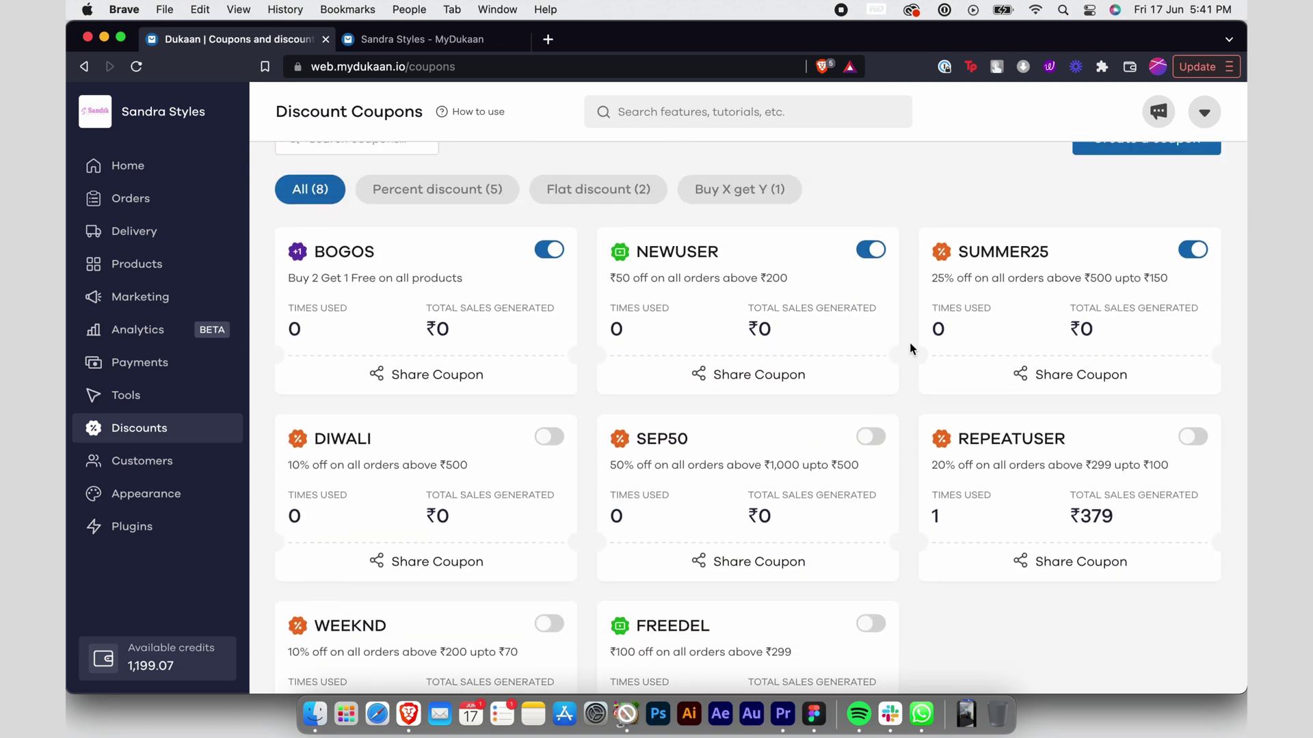